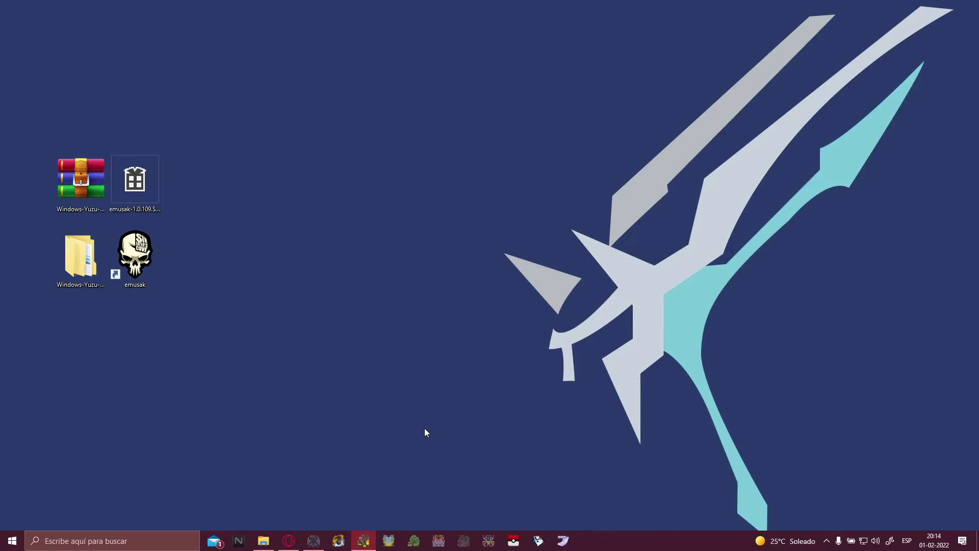
left_click_drag(17, 149, 237, 383)
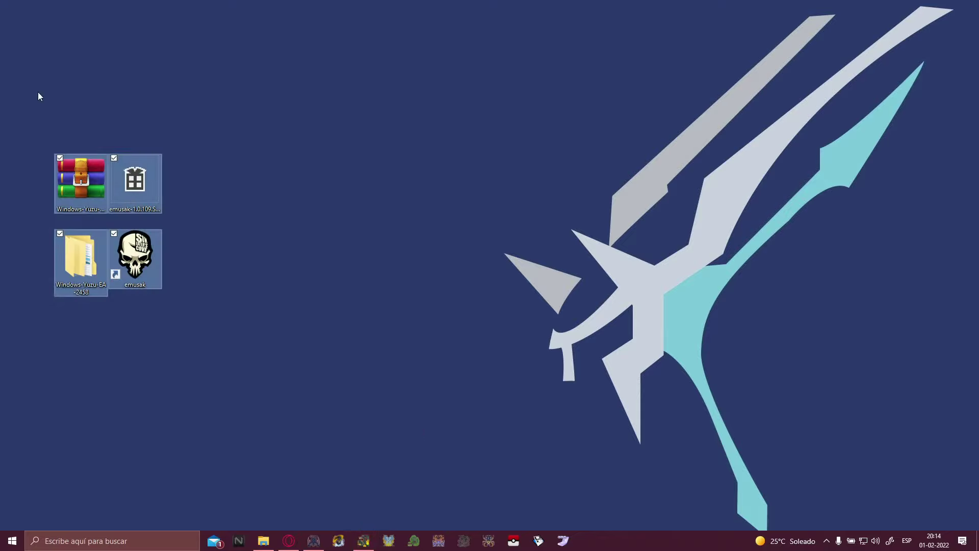
left_click_drag(37, 91, 247, 429)
left_click(76, 182)
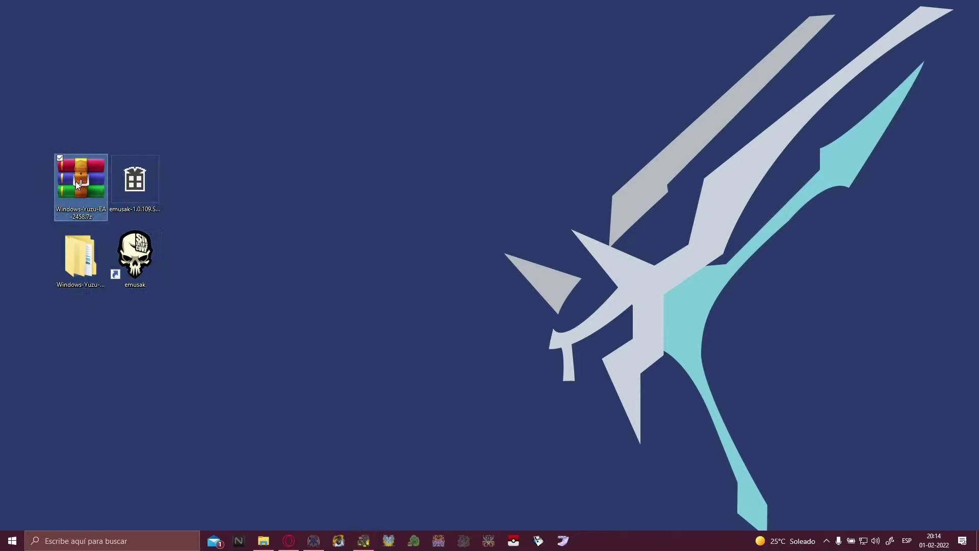
left_click_drag(69, 327, 87, 201)
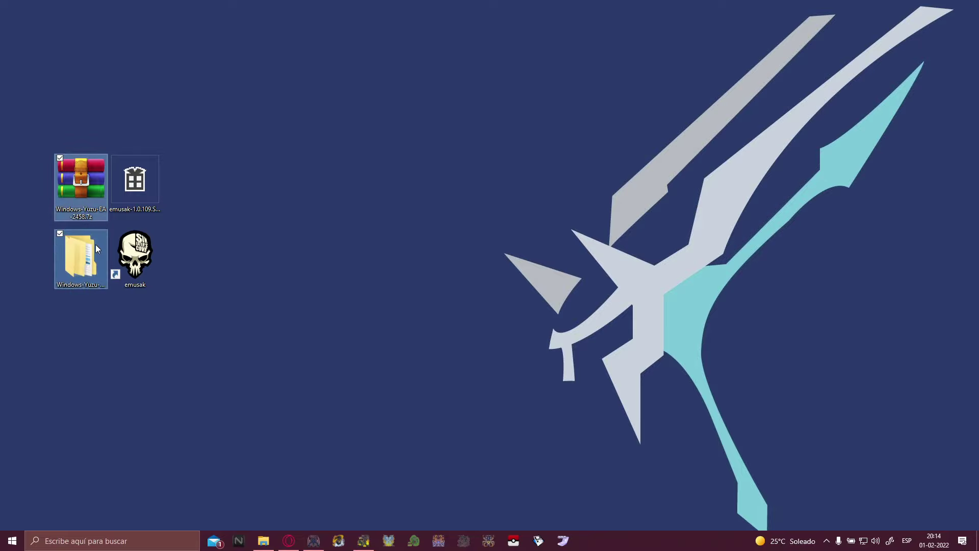
left_click(83, 197)
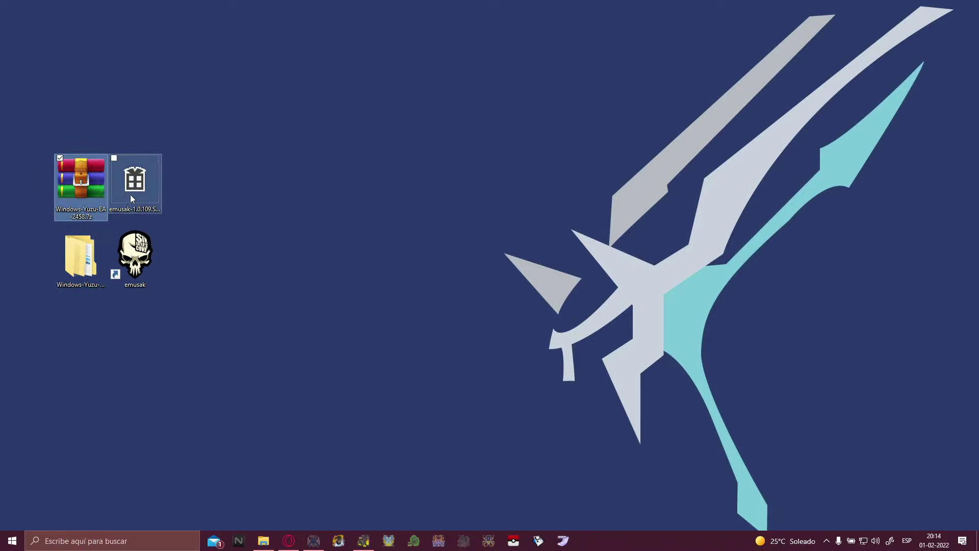
left_click(130, 194)
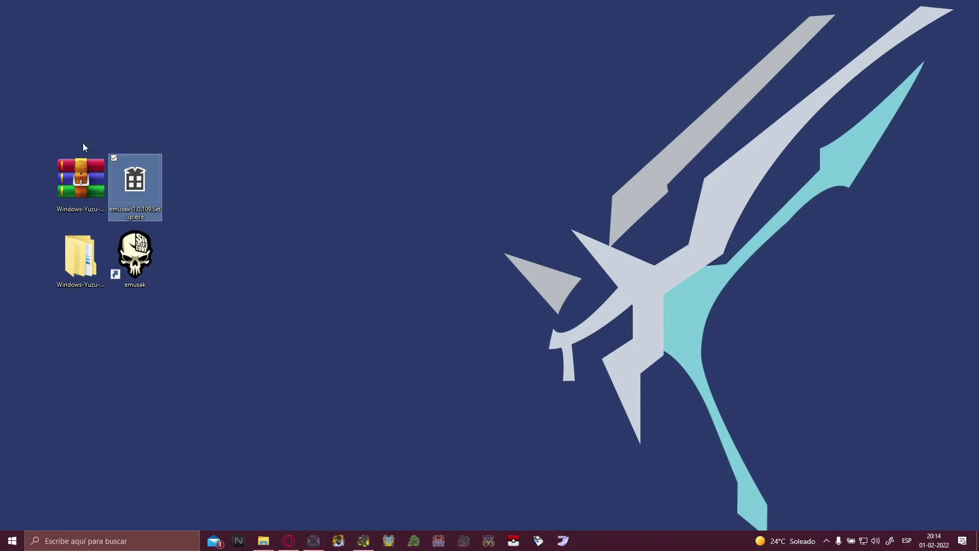
left_click_drag(47, 119, 199, 365)
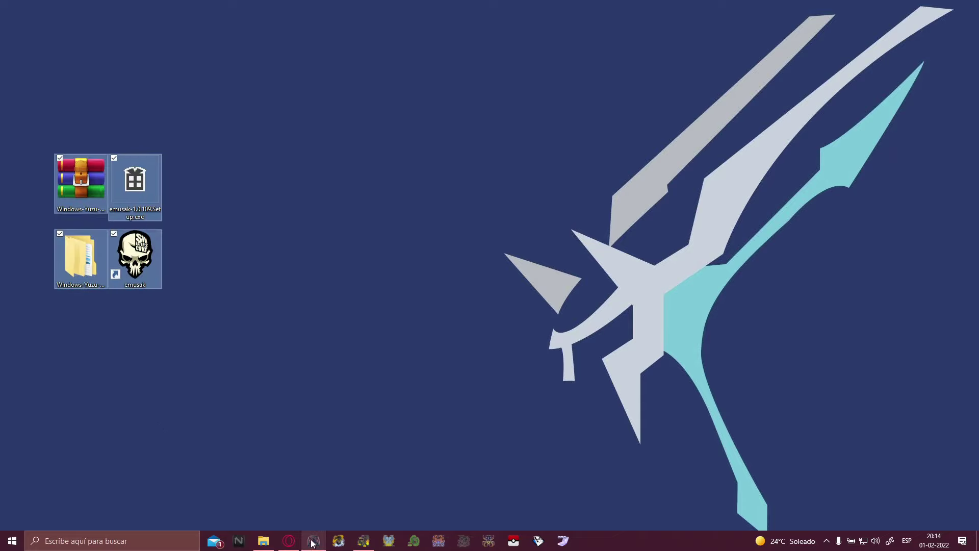
mouse_move(313, 542)
left_click_drag(491, 232, 629, 399)
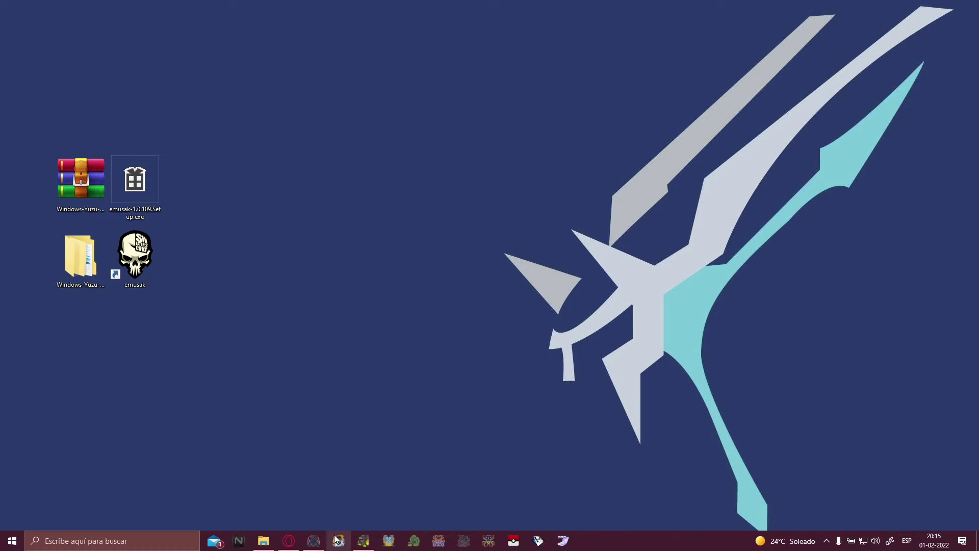
Switch to Discord and examine the Yuzu EA 2458 post in the DESCARGAS channel and the server's channel list, then return to the desktop
left_click(313, 541)
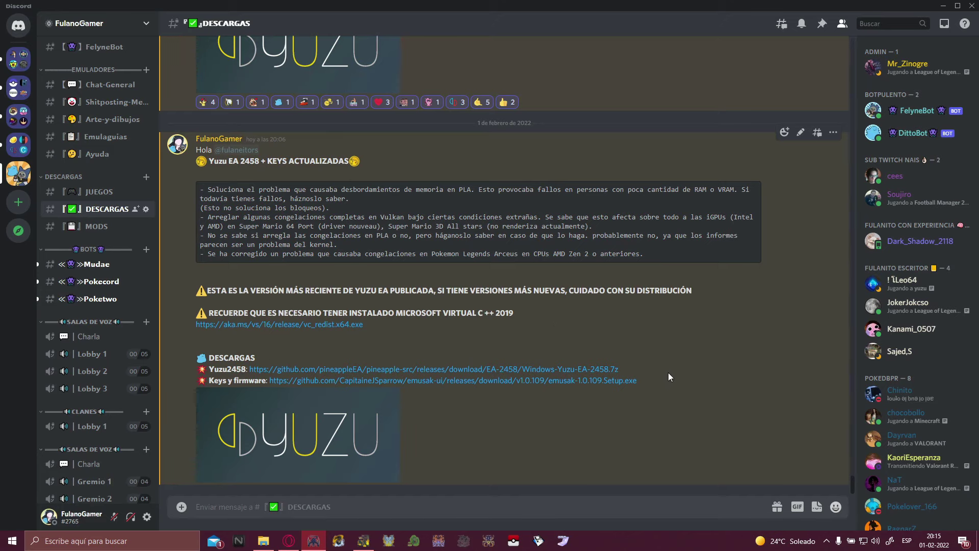
scroll(486, 280, "up", 15)
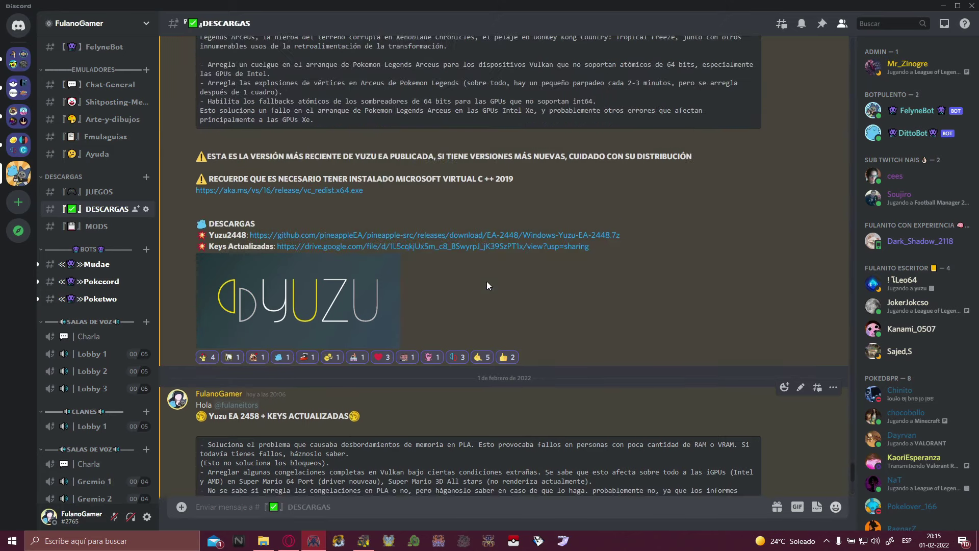
scroll(526, 302, "down", 15)
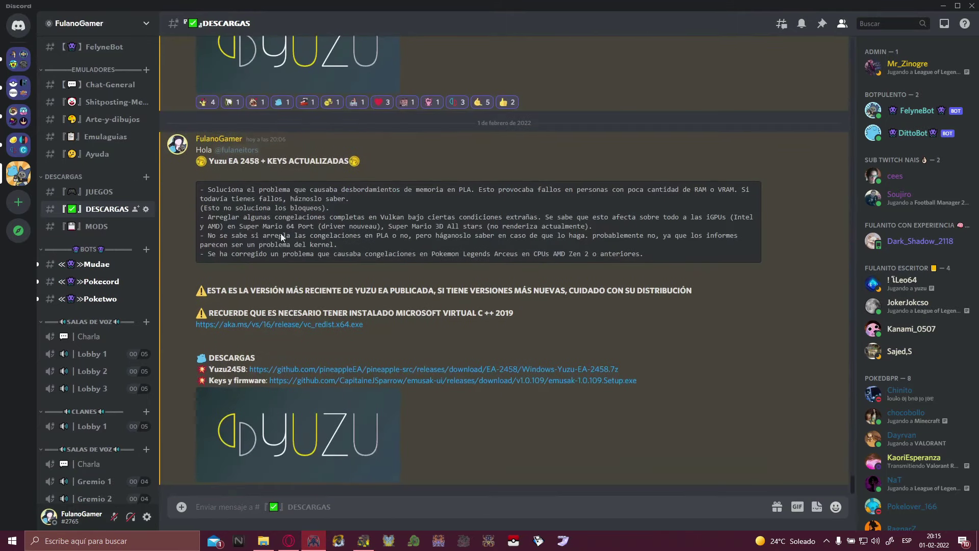
scroll(94, 197, "down", 2)
scroll(94, 196, "up", 10)
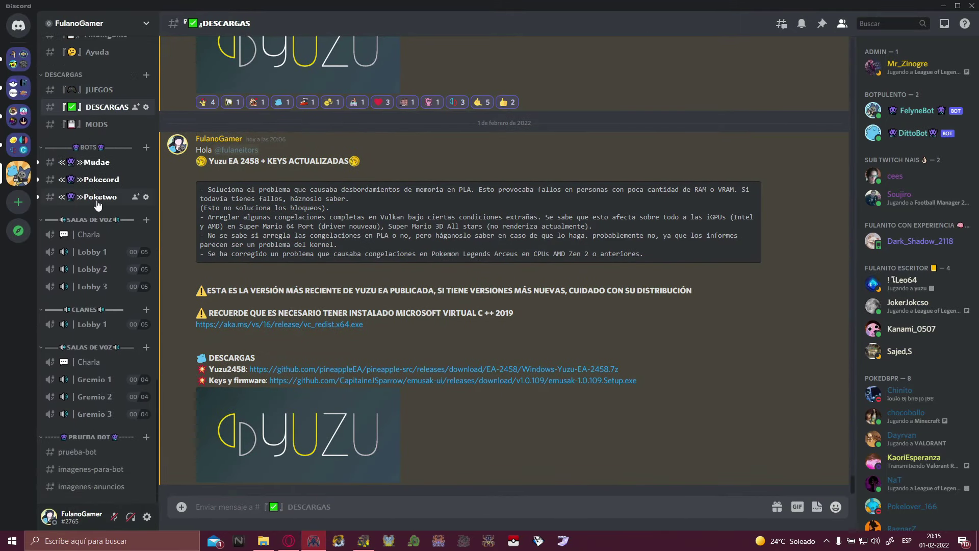
scroll(113, 242, "up", 5)
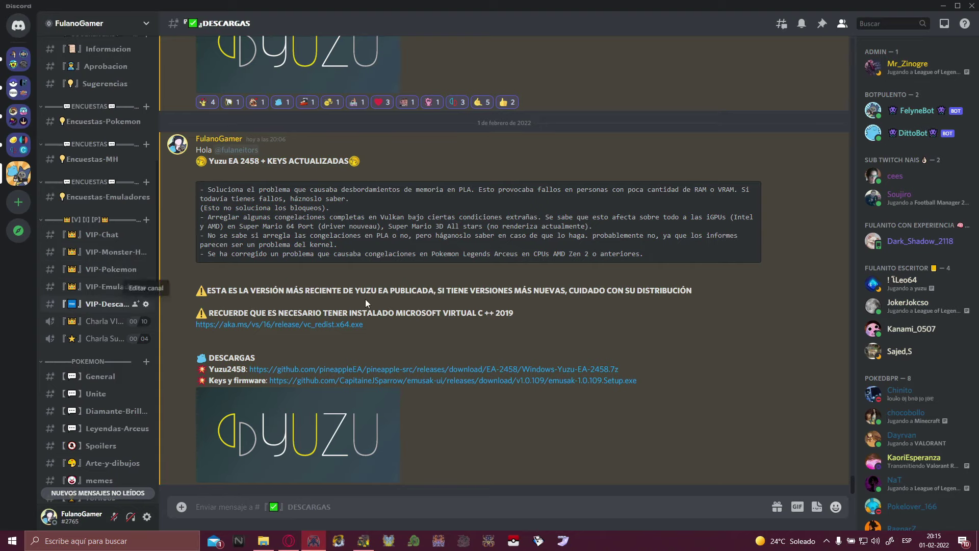
scroll(115, 331, "down", 15)
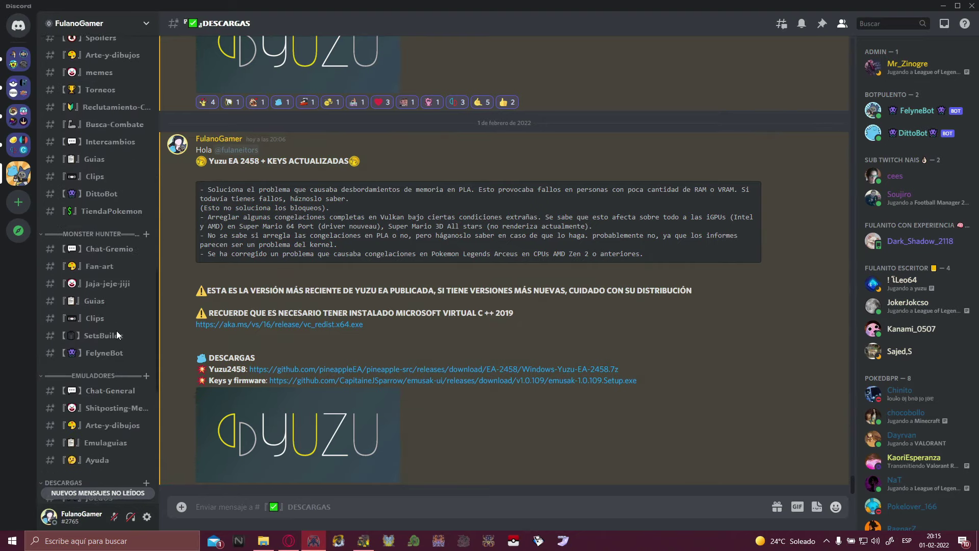
scroll(116, 330, "down", 8)
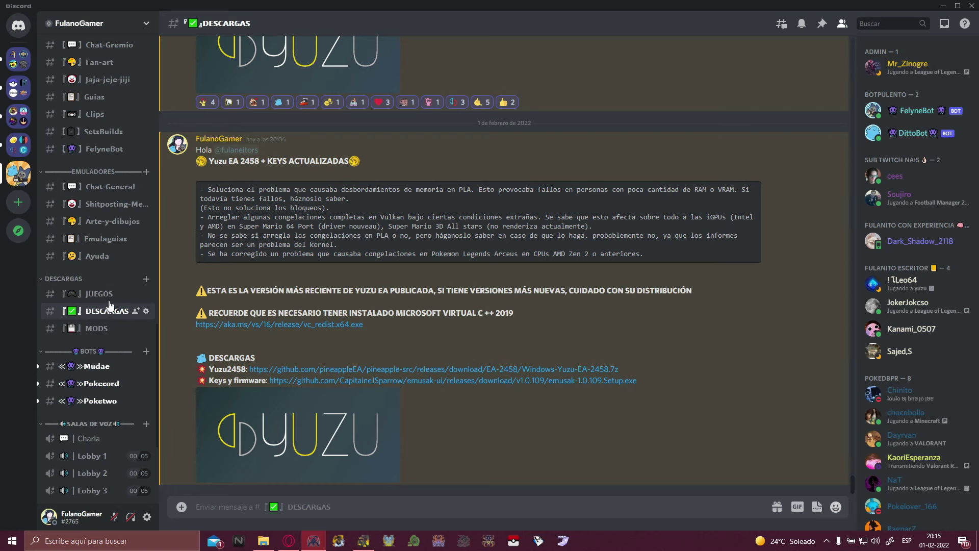
scroll(109, 306, "up", 20)
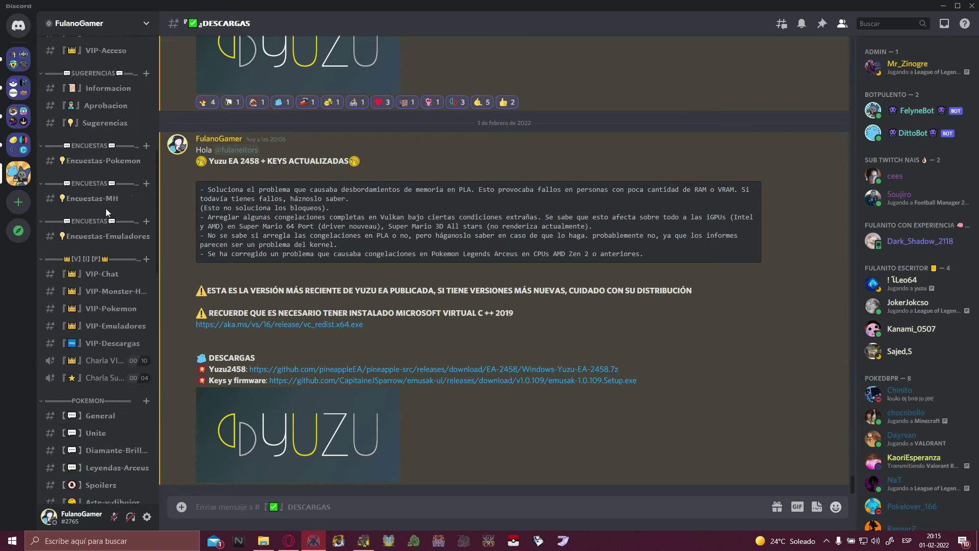
scroll(106, 211, "up", 15)
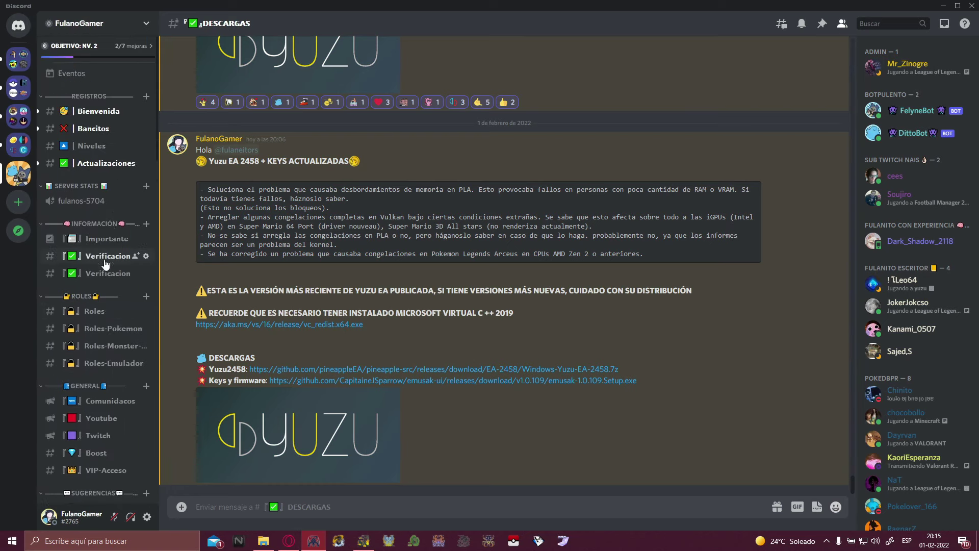
scroll(118, 288, "down", 20)
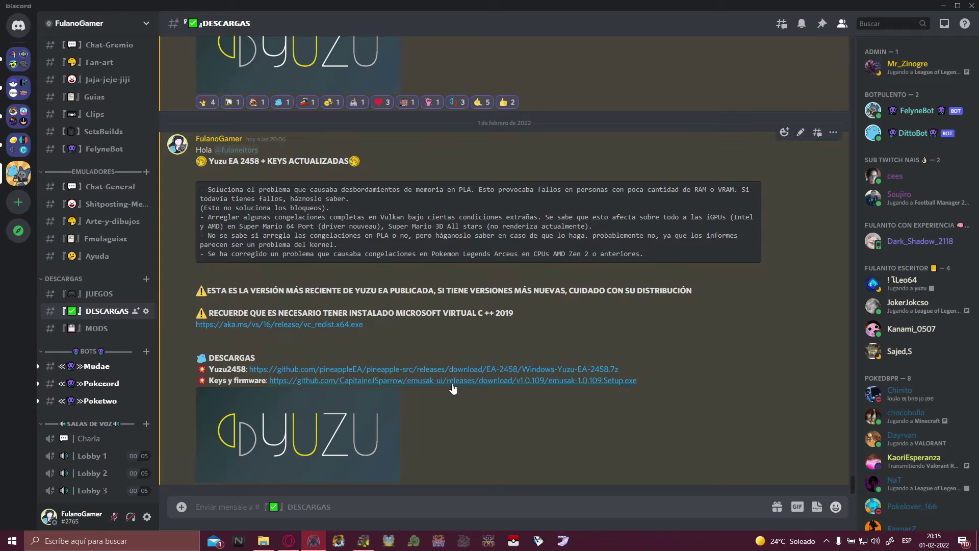
left_click(944, 6)
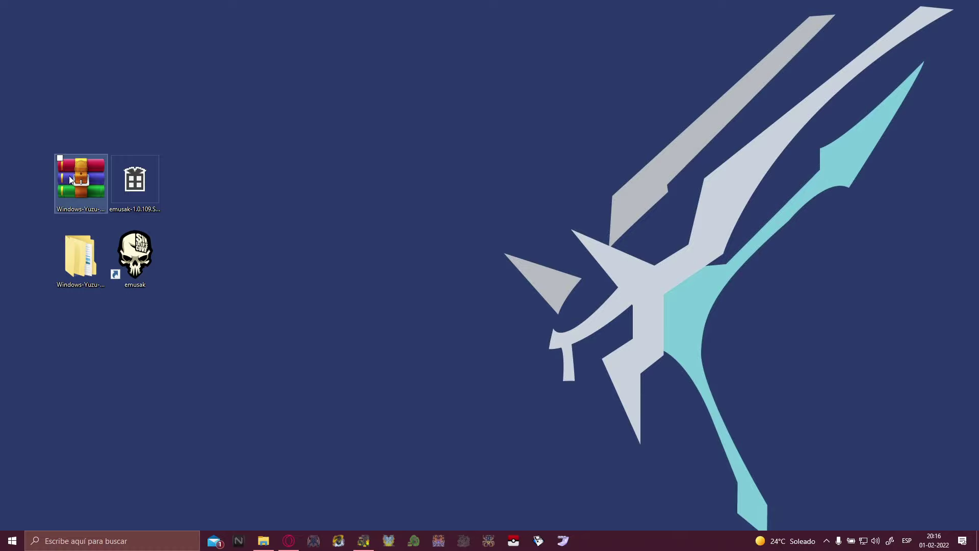
Move the extracted Windows-Yuzu-EA-2458 folder and the emusak shortcut side by side, away from the downloaded archive and installer
right_click(84, 182)
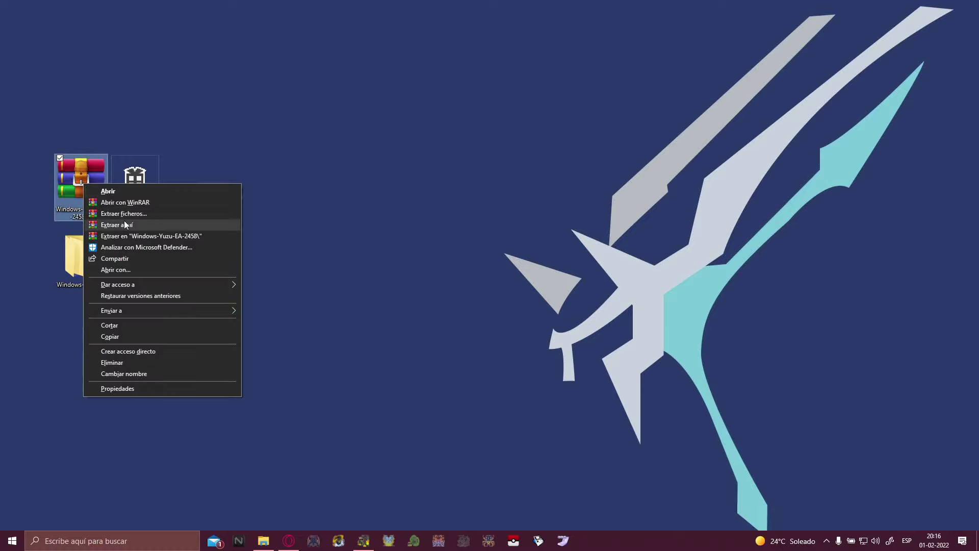
left_click(261, 226)
left_click_drag(95, 257, 418, 188)
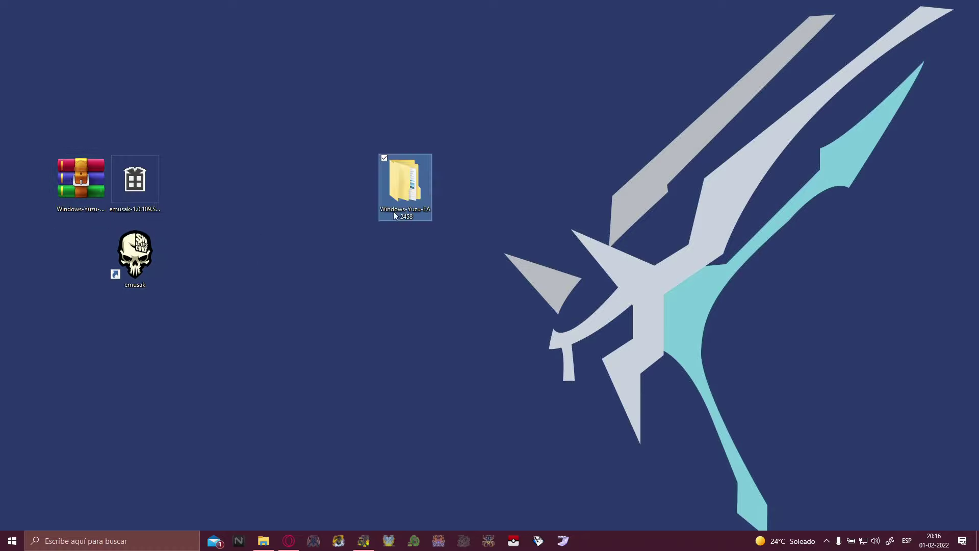
left_click(119, 172)
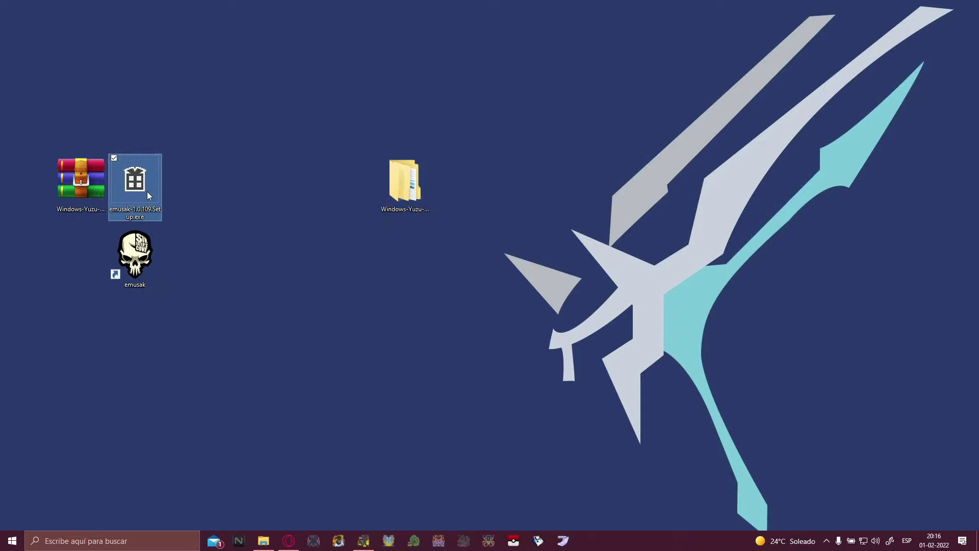
left_click_drag(149, 259, 457, 189)
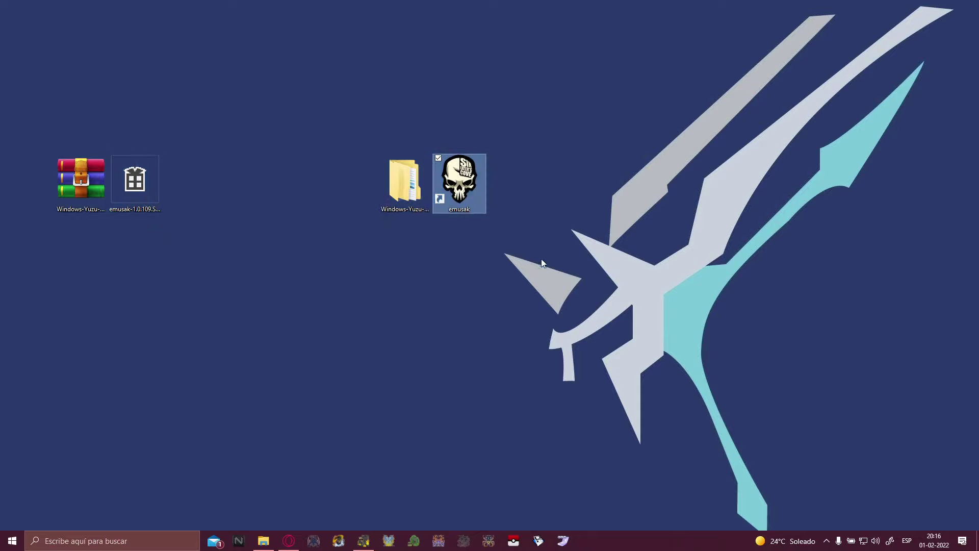
Examine the files in the yuzu-windows-msvc-early-access folder inside Windows-Yuzu-EA-2458, locating yuzu.exe, and close the folder window
left_click(404, 195)
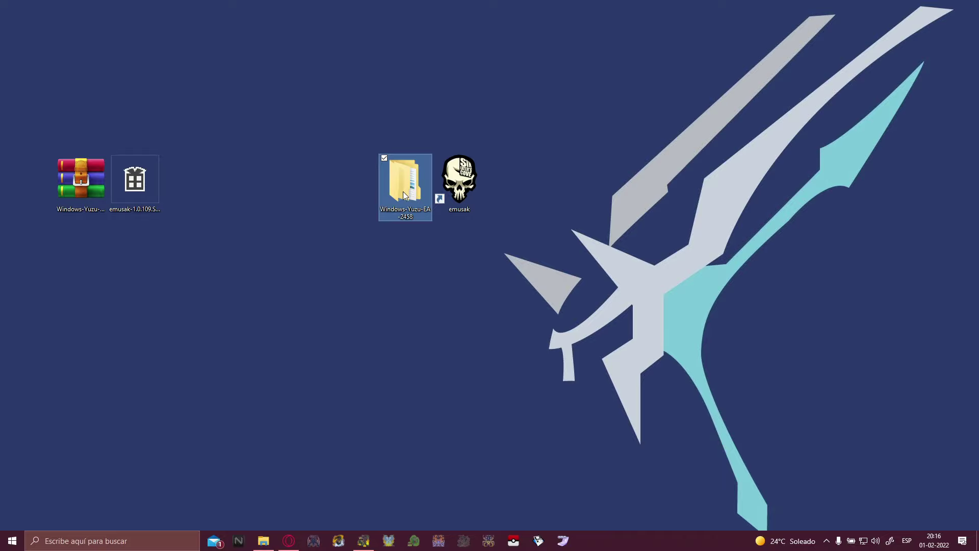
double_click(404, 195)
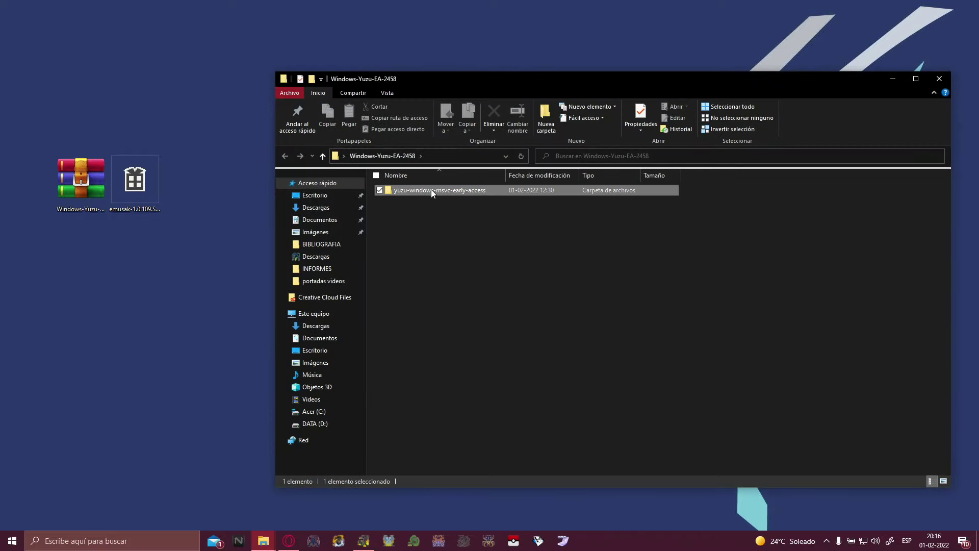
double_click(430, 190)
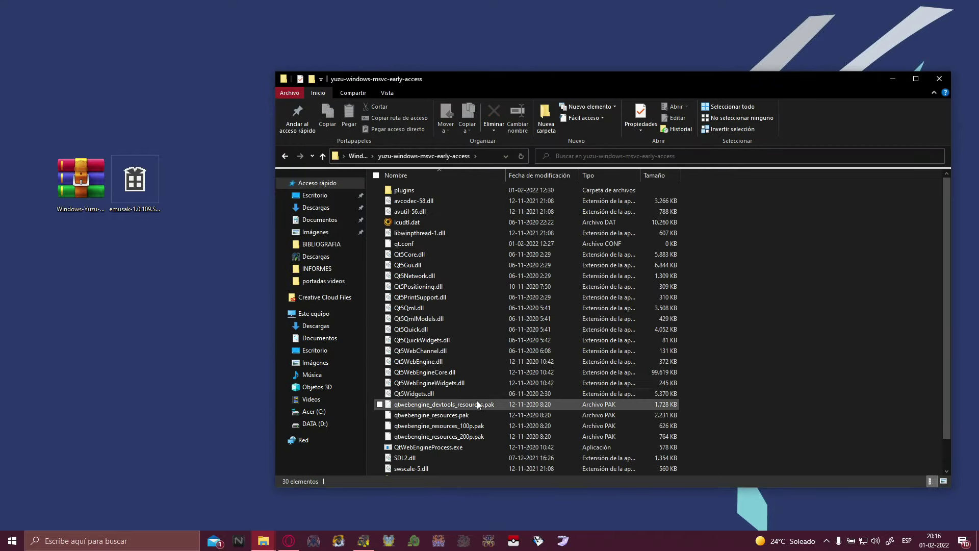
scroll(451, 423, "down", 1)
left_click(417, 449)
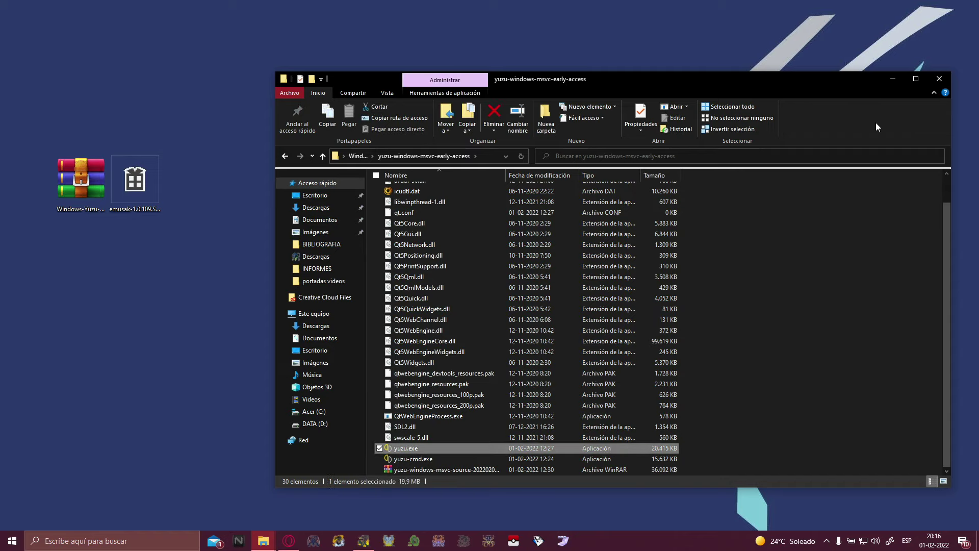
left_click(940, 78)
left_click(465, 179)
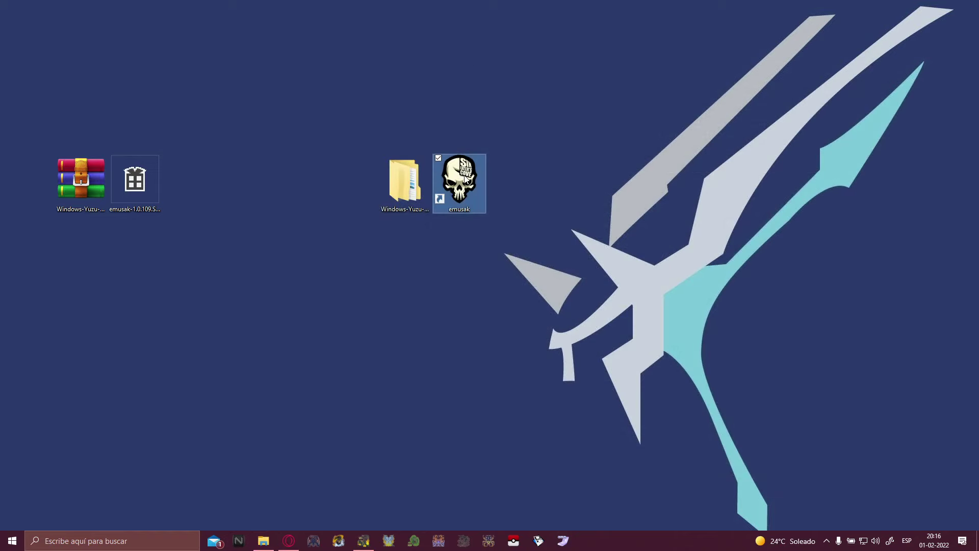
left_click(404, 199)
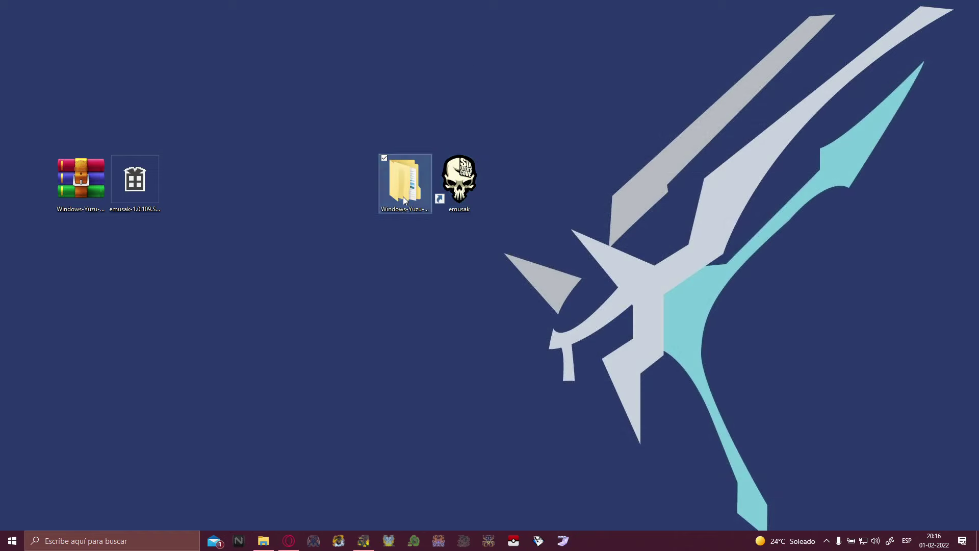
double_click(404, 200)
double_click(424, 207)
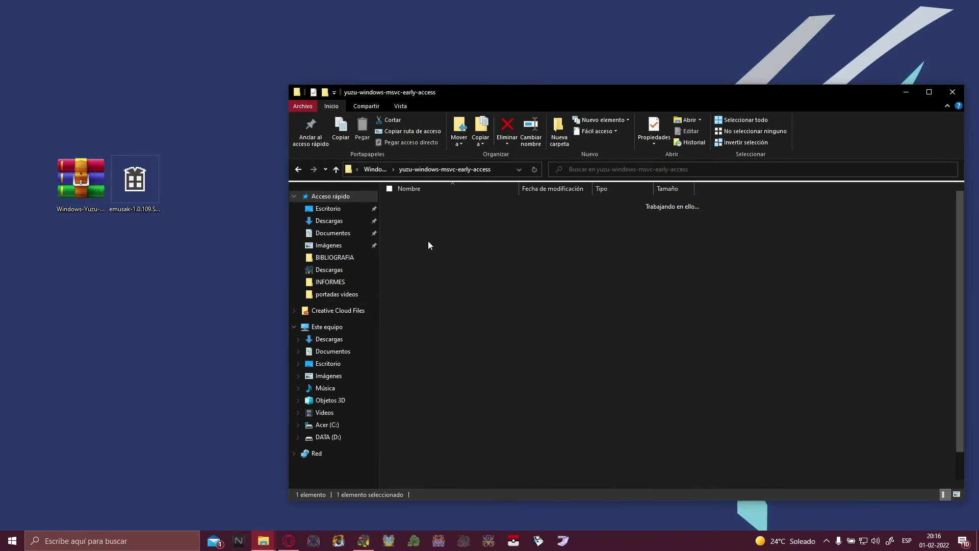
scroll(462, 371, "down", 2)
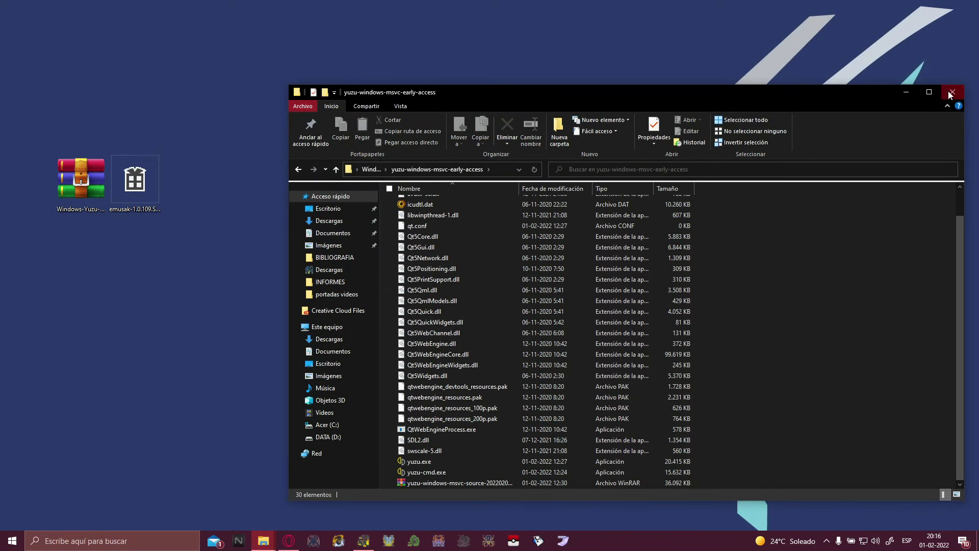
left_click_drag(852, 94, 733, 81)
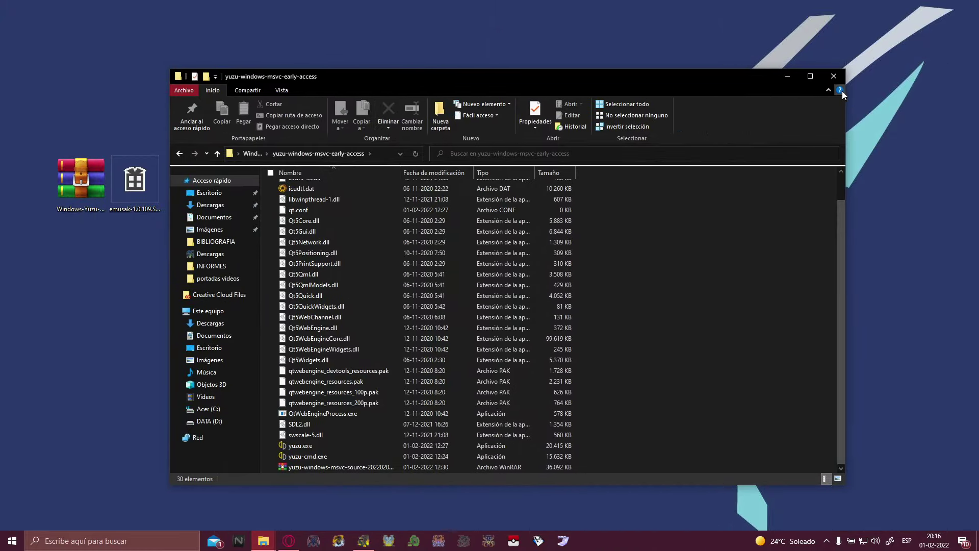
left_click(833, 76)
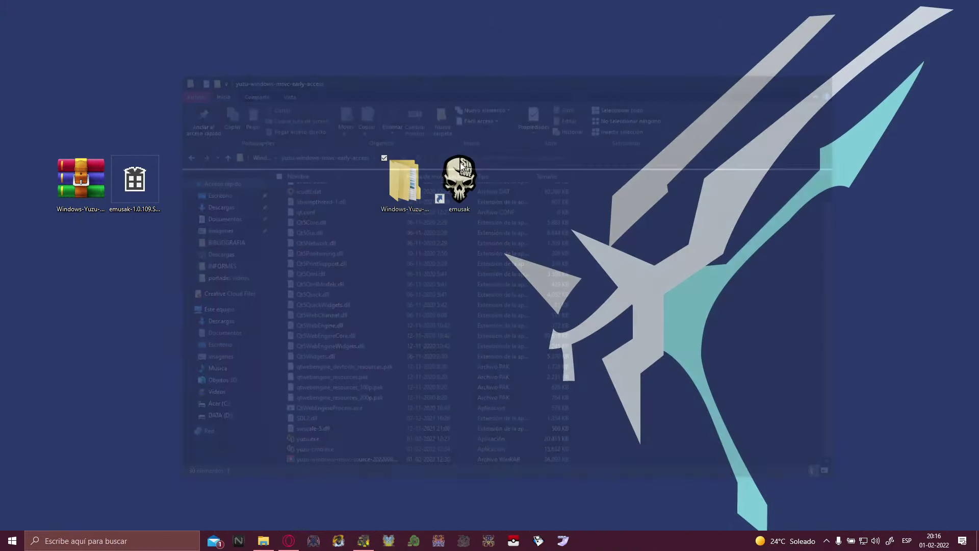
Launch yuzu.exe from the yuzu-windows-msvc-early-access folder inside Windows-Yuzu-EA-2458
double_click(412, 199)
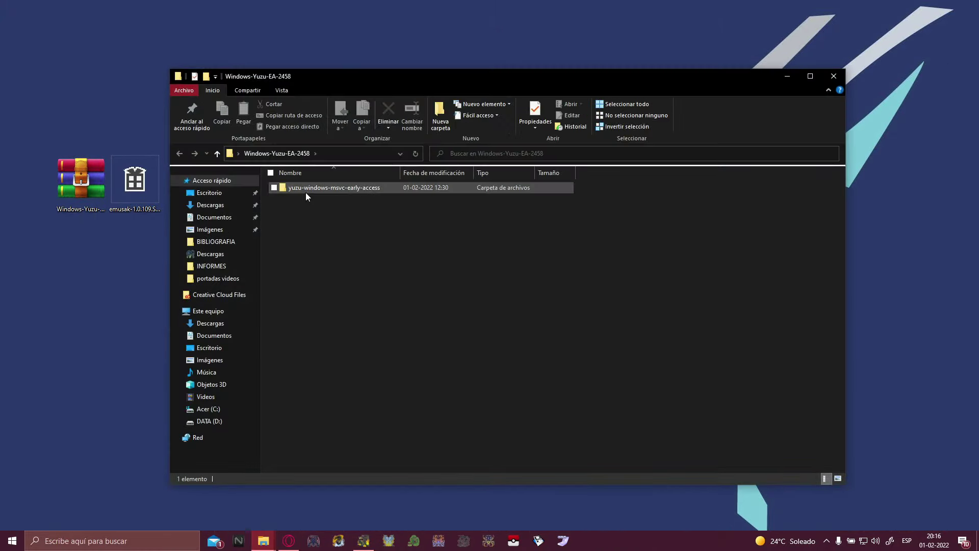
double_click(307, 189)
scroll(332, 317, "down", 1)
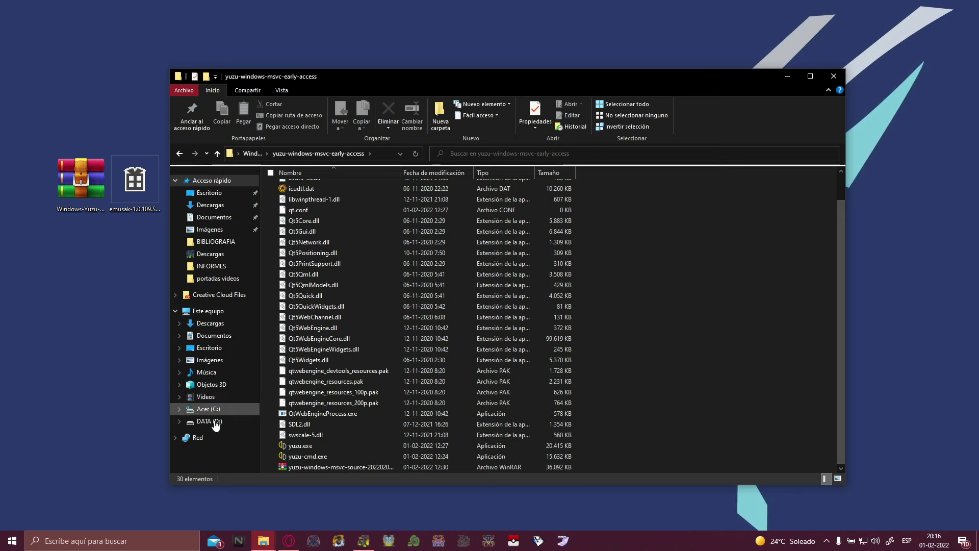
double_click(305, 445)
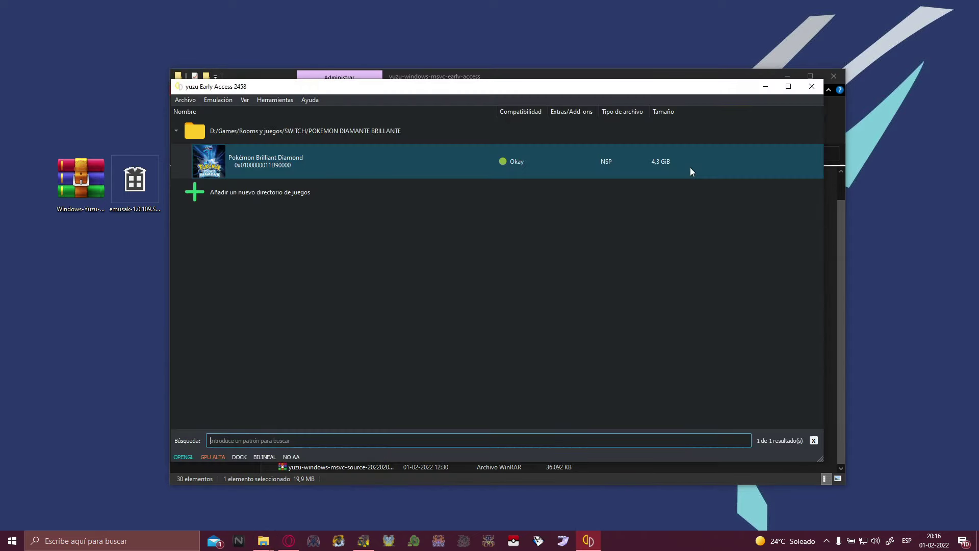
Close the yuzu Early Access 2458 emulator and the yuzu-windows-msvc-early-access folder window behind it
left_click_drag(430, 91, 457, 82)
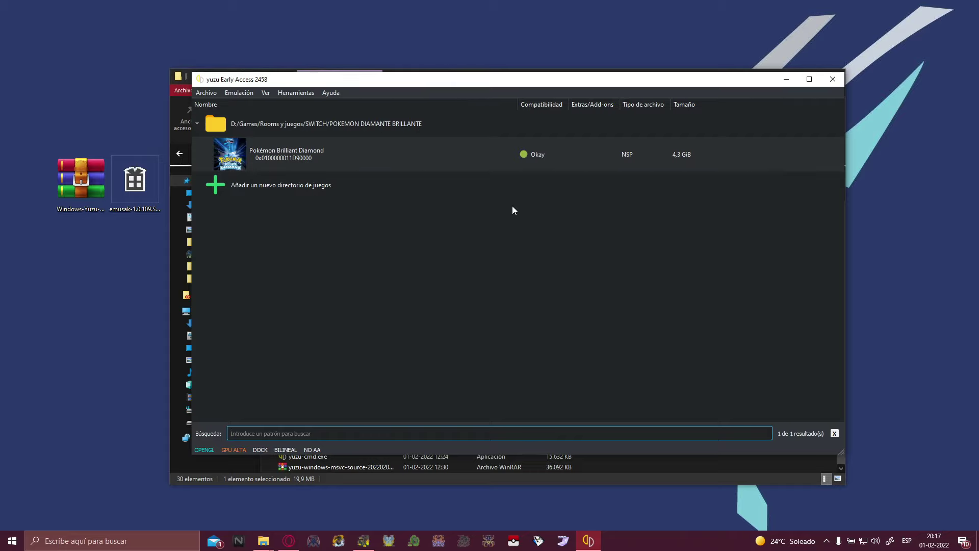
left_click_drag(367, 85, 348, 69)
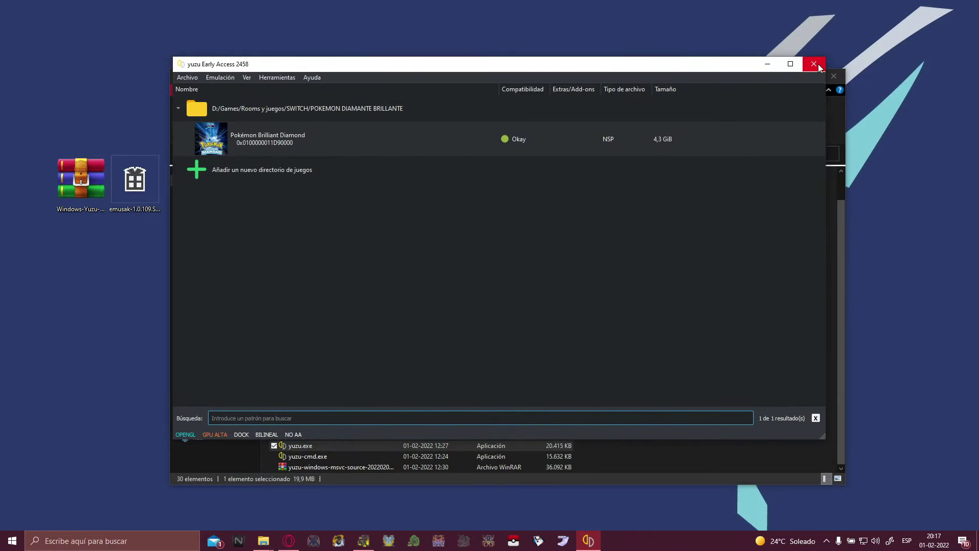
left_click(814, 63)
left_click(834, 79)
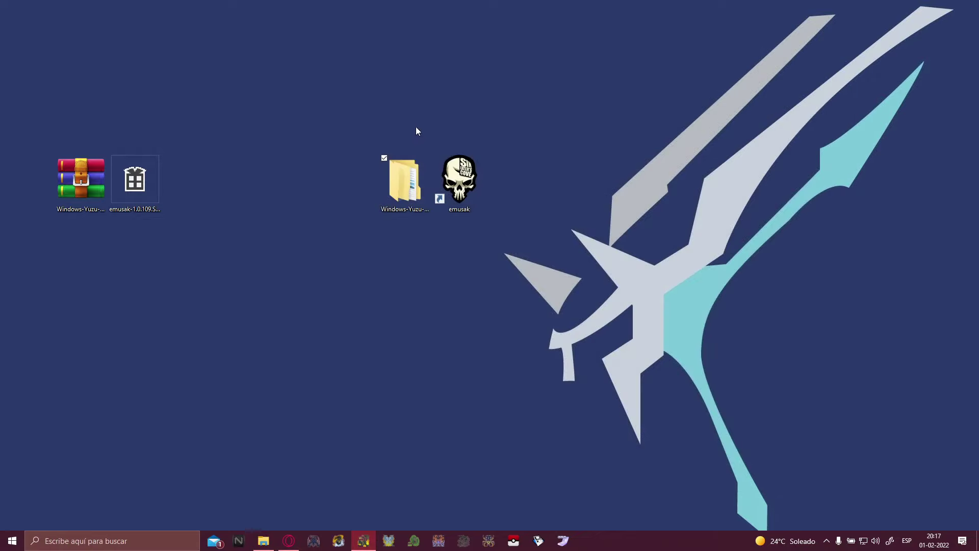
Launch emusak and download firmware 13.2.1 for Yuzu, acknowledging the finished job
left_click(460, 177)
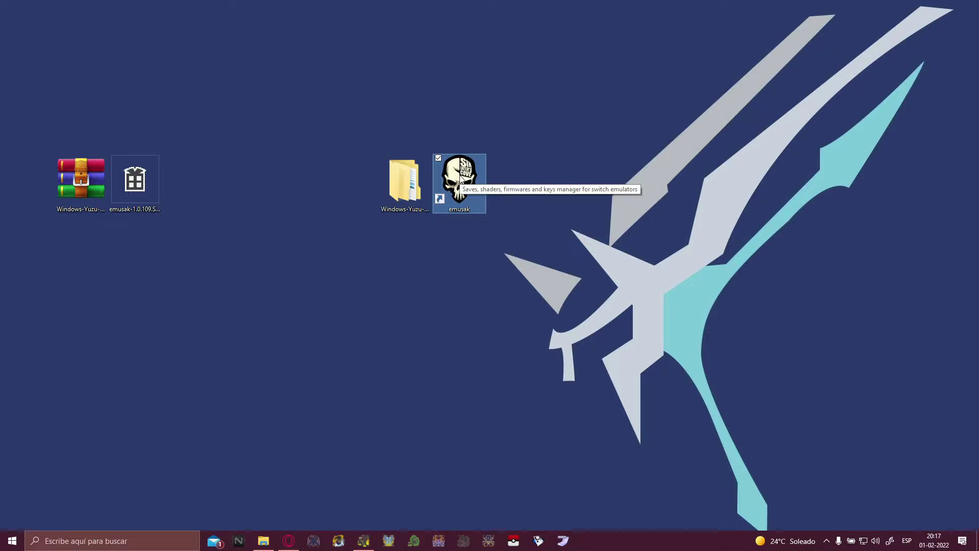
double_click(461, 177)
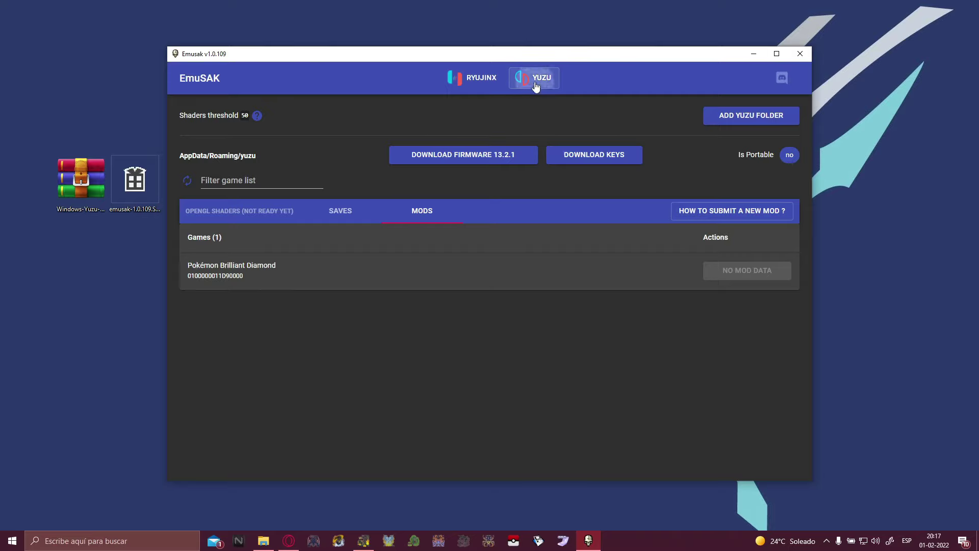
left_click(469, 159)
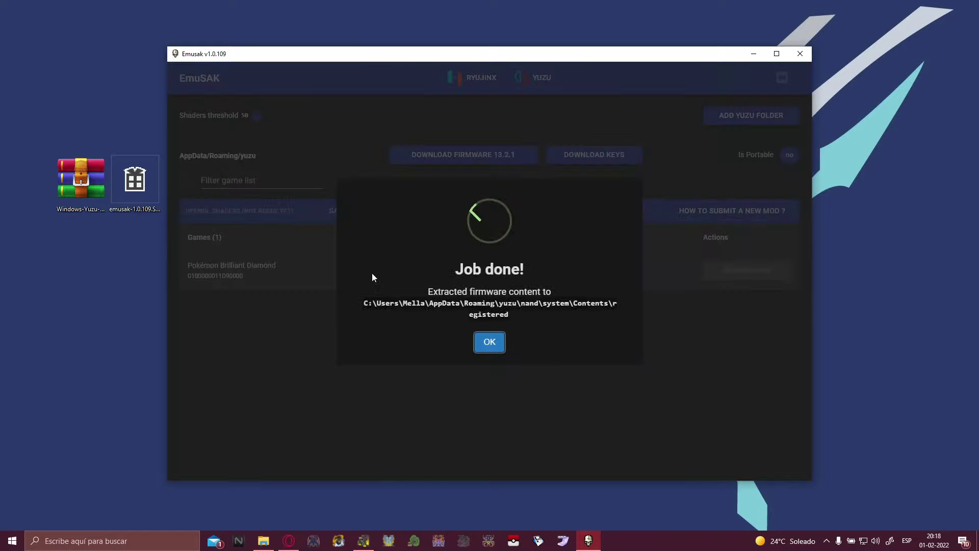
left_click(489, 342)
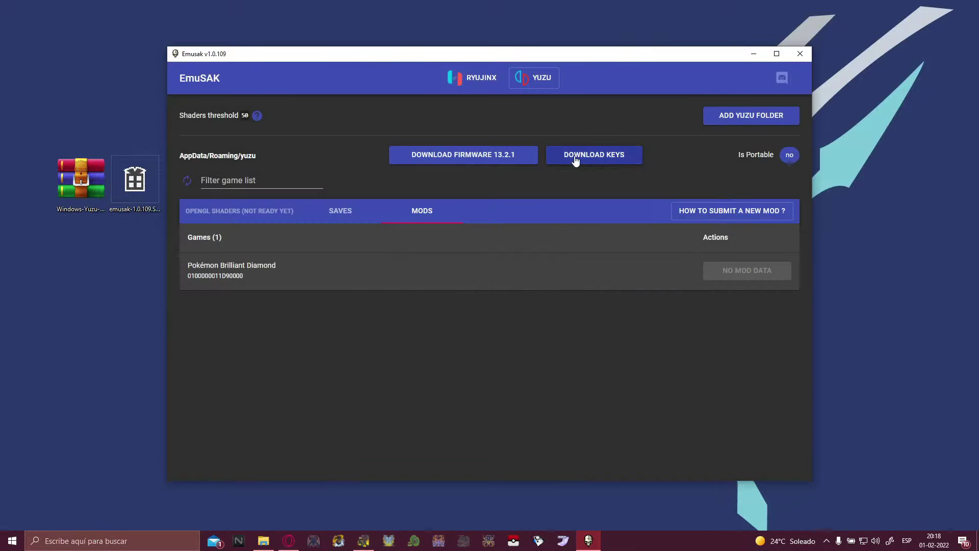
Download the Yuzu keys in EmuSAK, acknowledge the finished job and close EmuSAK
left_click(586, 160)
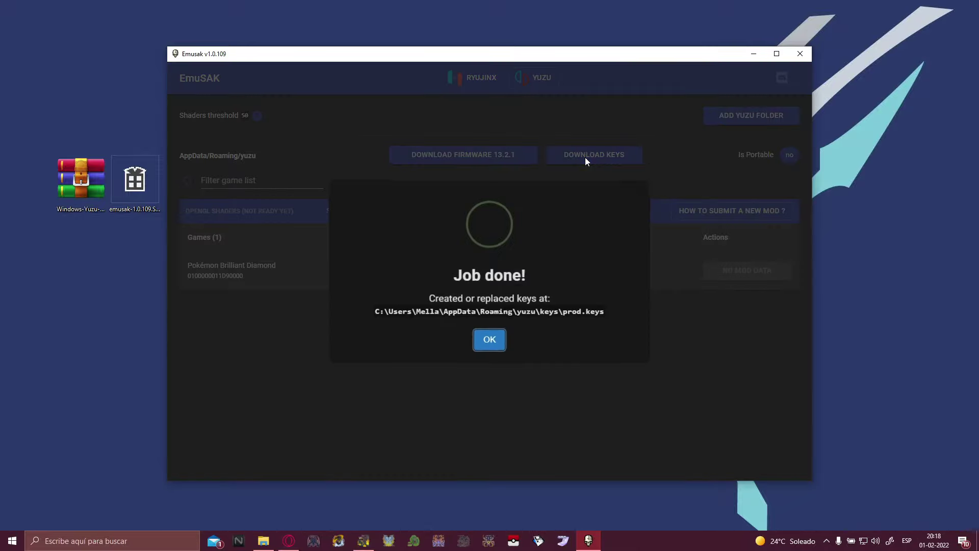
left_click(489, 342)
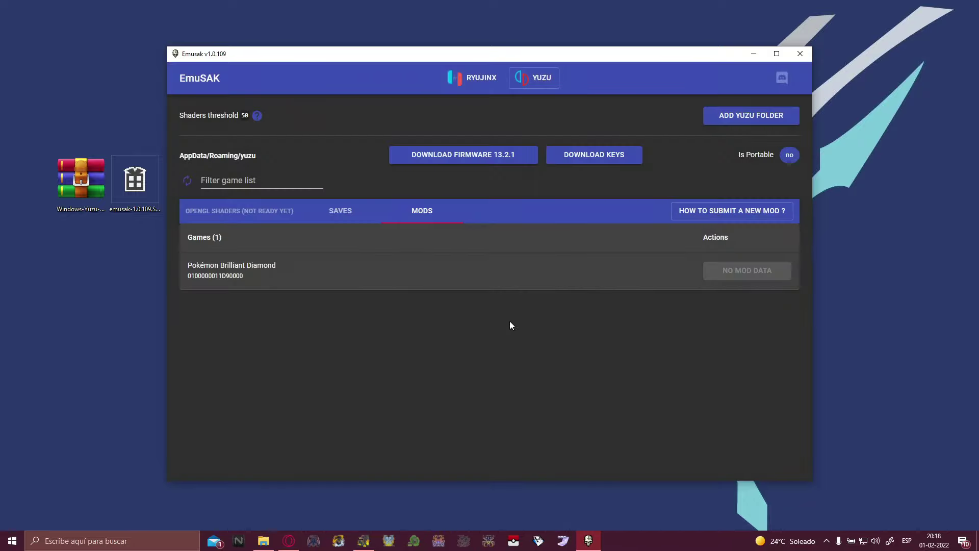
left_click(803, 57)
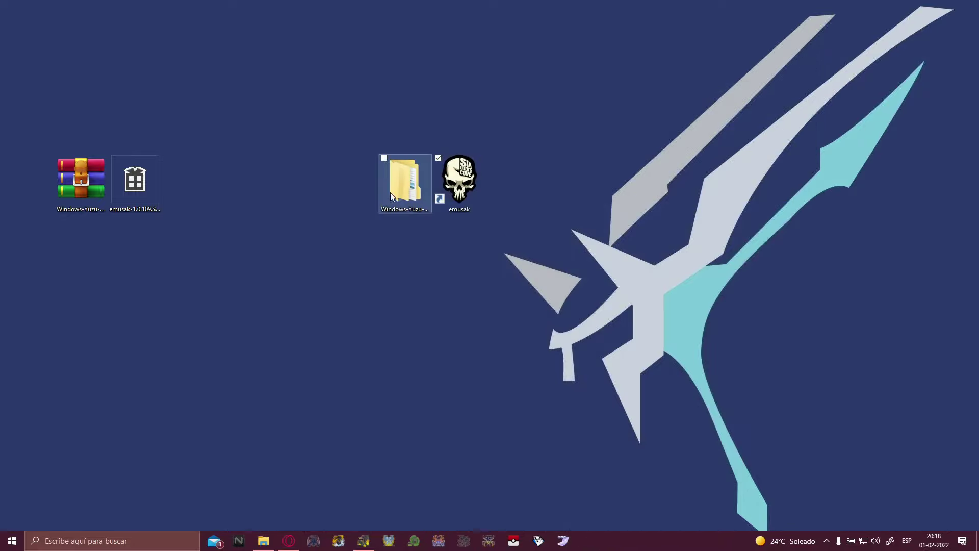
Open the yuzu-windows-msvc-early-access folder inside Windows-Yuzu-EA-2458 and select yuzu.exe
left_click(421, 179)
double_click(421, 178)
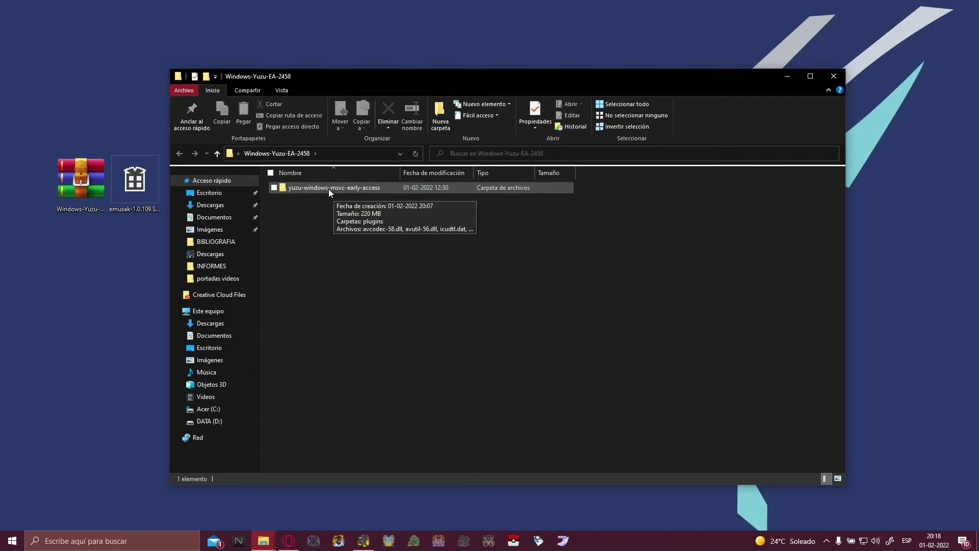
double_click(328, 189)
left_click_drag(586, 79, 617, 39)
scroll(382, 307, "down", 1)
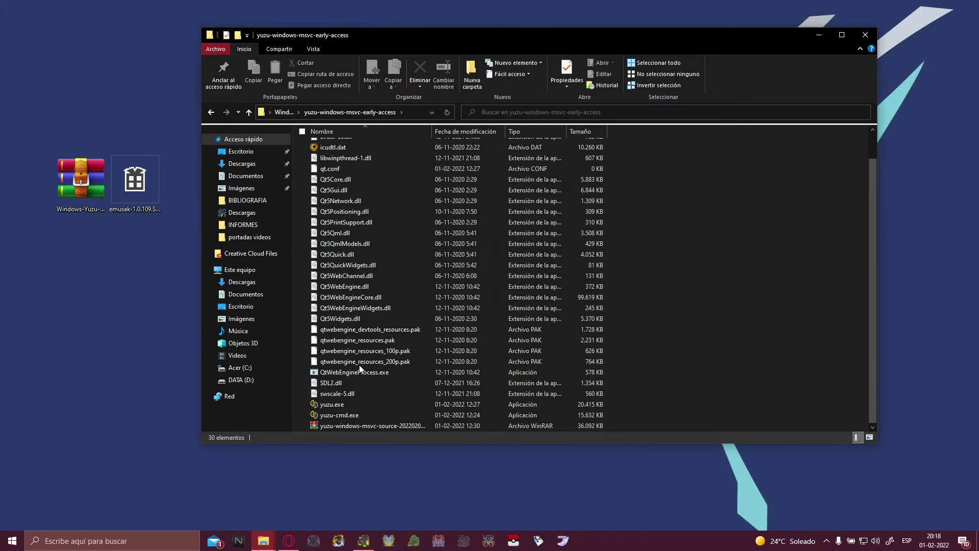
left_click(345, 408)
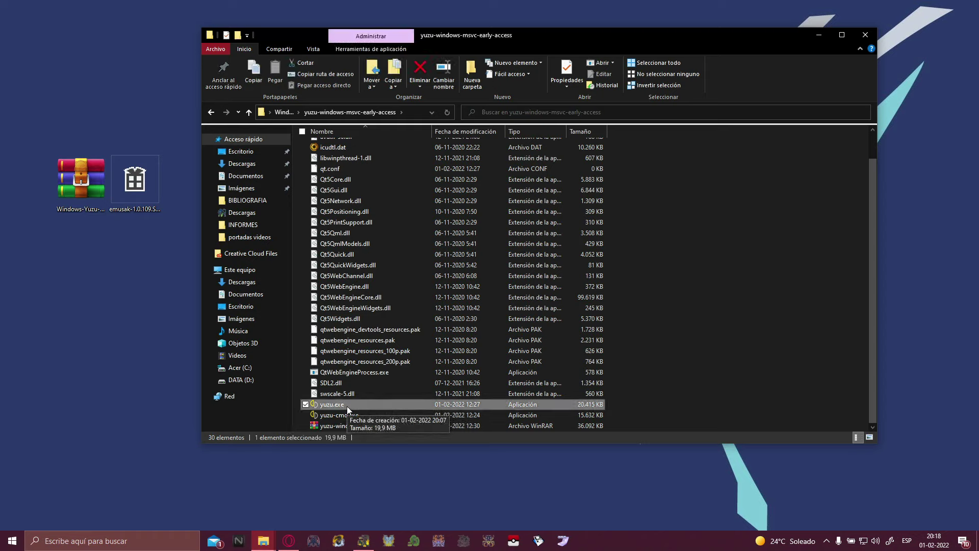
In yuzu.exe's compatibility properties, enable running as administrator and disable fullscreen optimizations
double_click(347, 405)
right_click(347, 406)
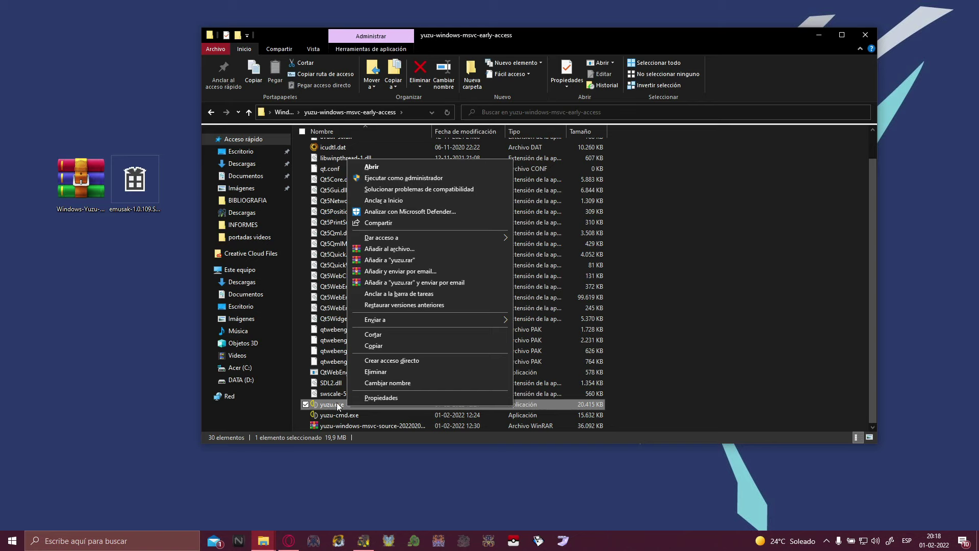
double_click(336, 404)
right_click(342, 404)
left_click(359, 394)
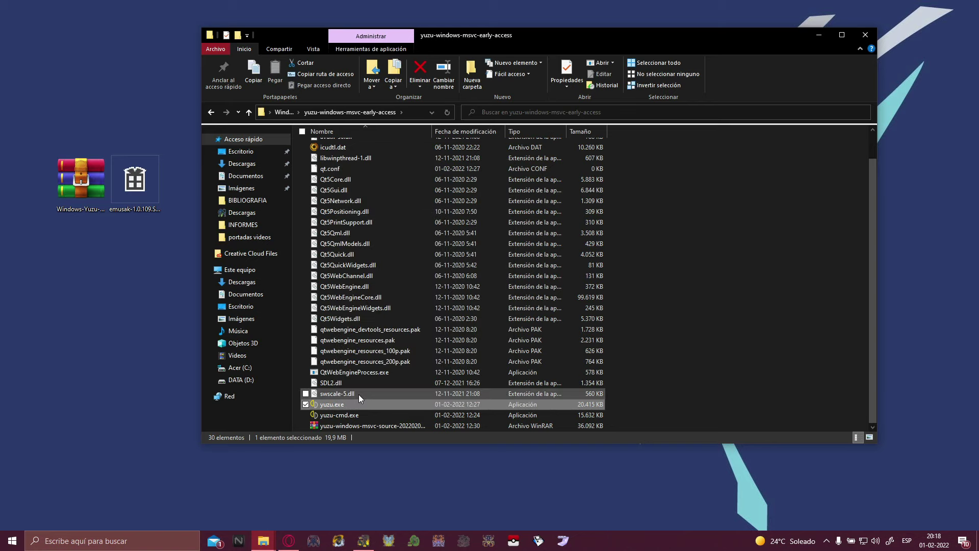
left_click_drag(465, 264, 562, 119)
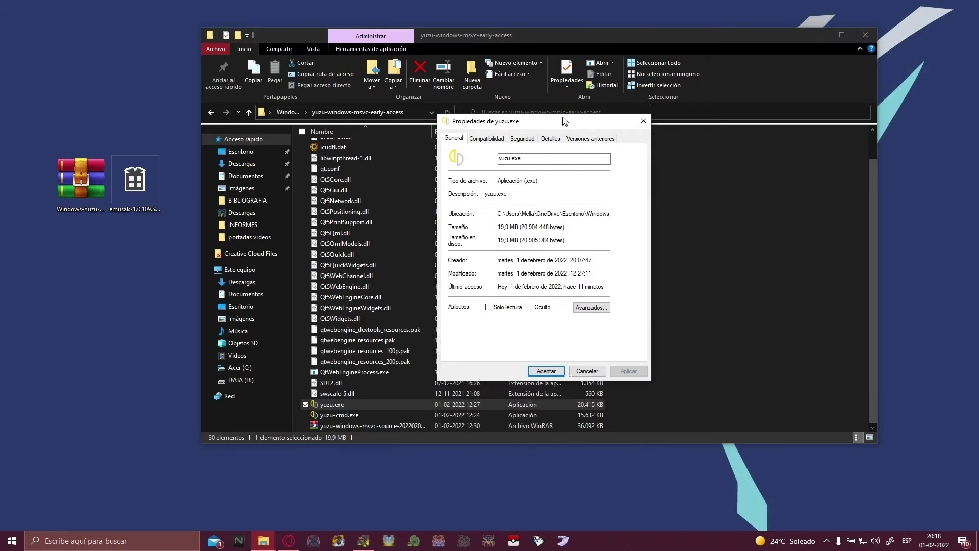
left_click(498, 142)
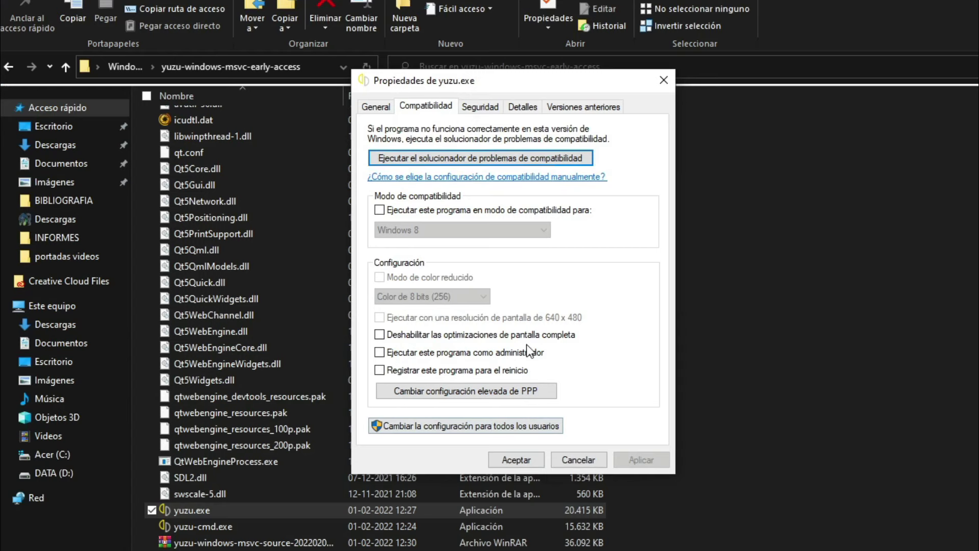
left_click(380, 353)
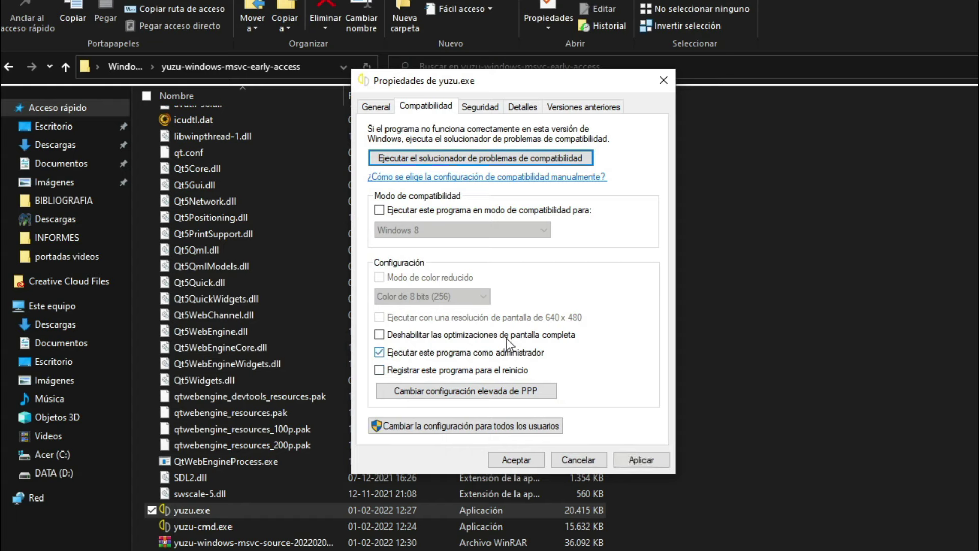
left_click(381, 338)
Override yuzu.exe's high-DPI scaling behaviour with scaling performed by Aplicación, then apply and close its properties
left_click(452, 391)
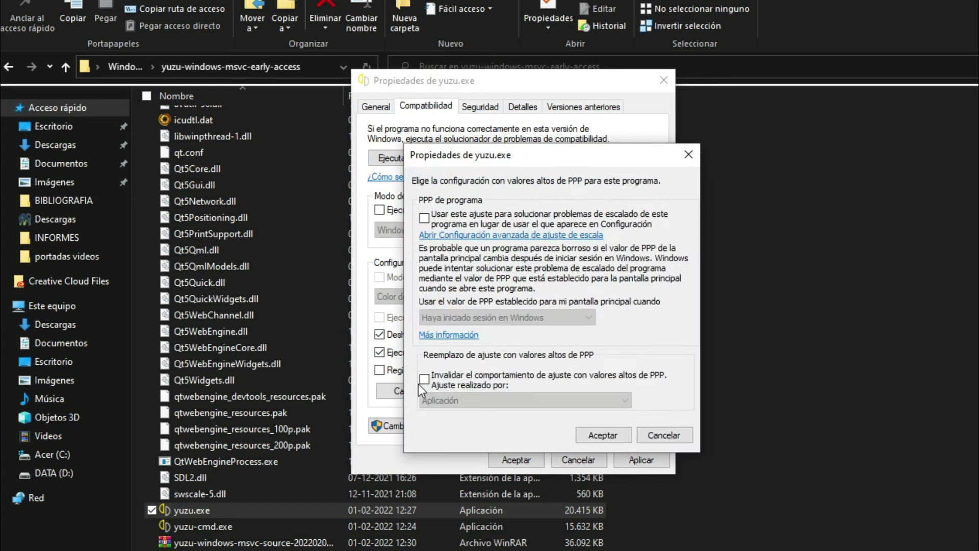
left_click(427, 380)
left_click(598, 436)
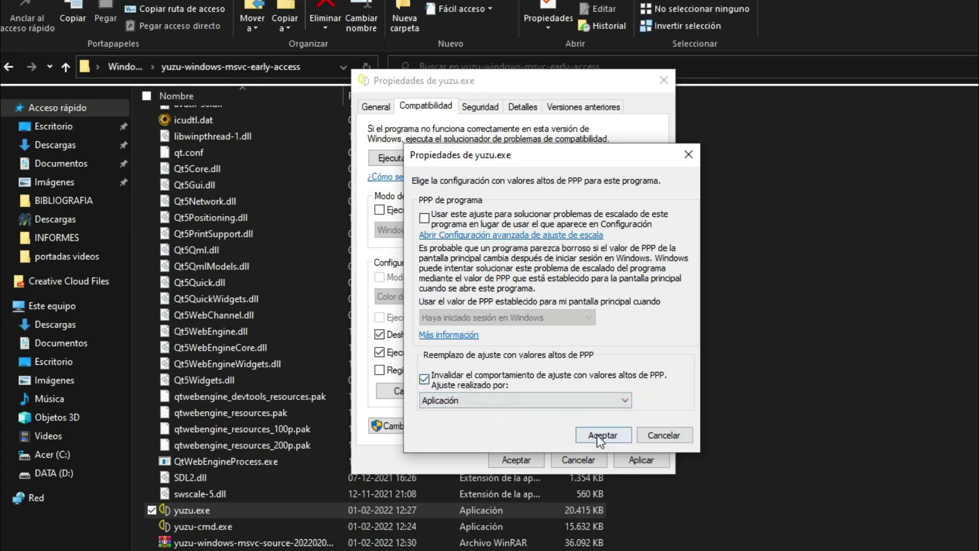
left_click(642, 460)
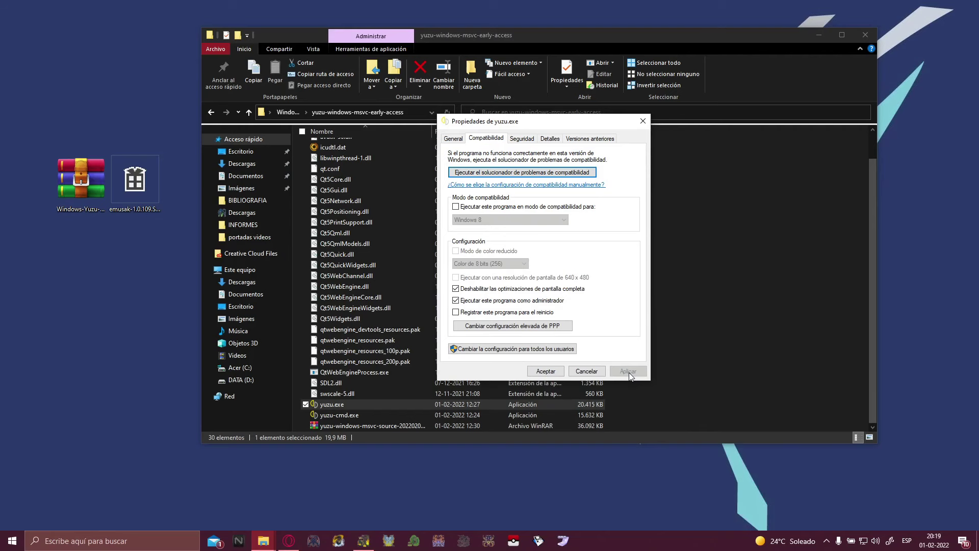
left_click(642, 120)
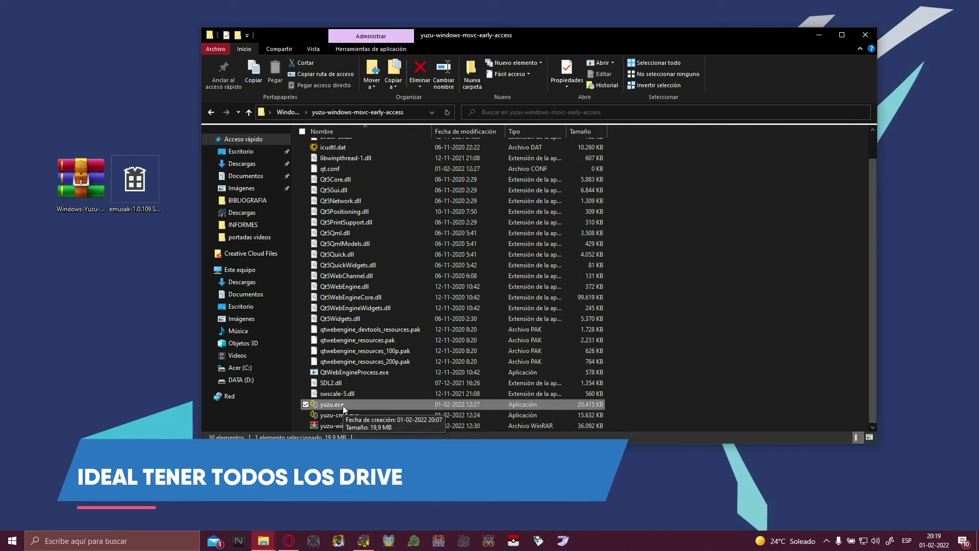
Open the NVIDIA control panel from the desktop and add yuzu.exe to the program-specific 3D settings
left_click_drag(784, 36, 616, 62)
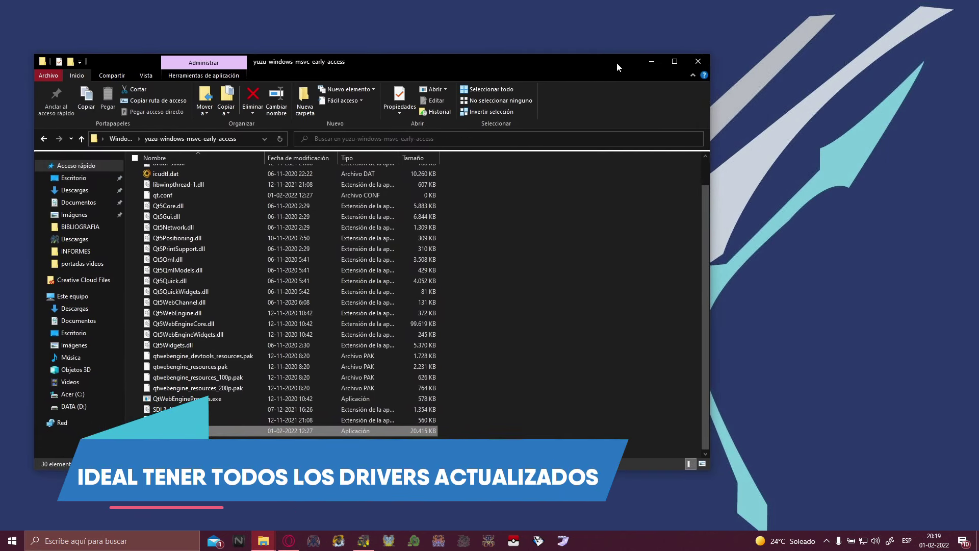
right_click(751, 189)
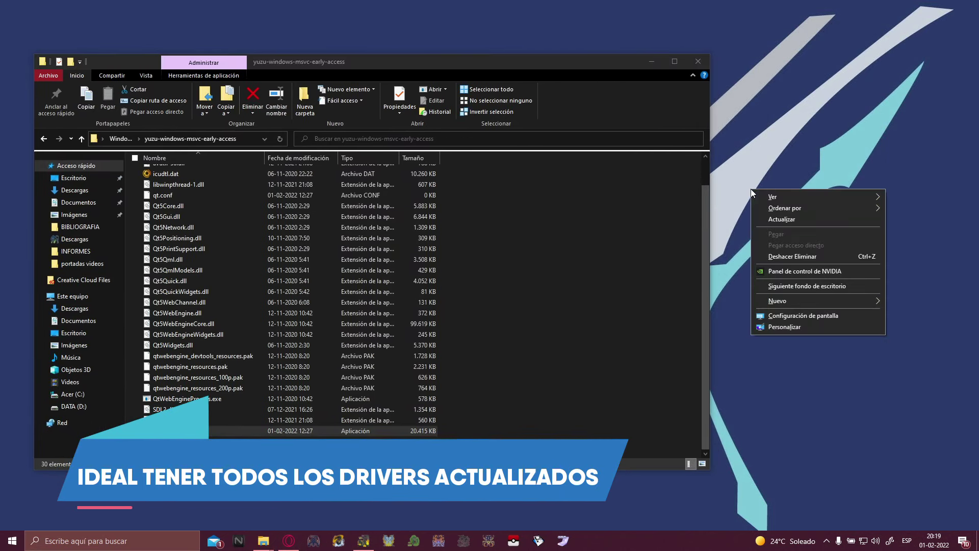
left_click(798, 276)
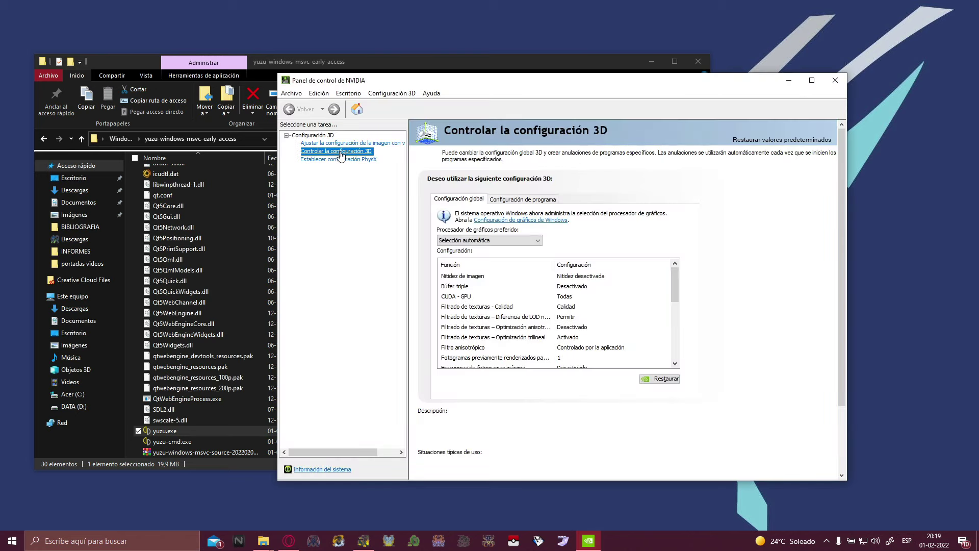
left_click(522, 202)
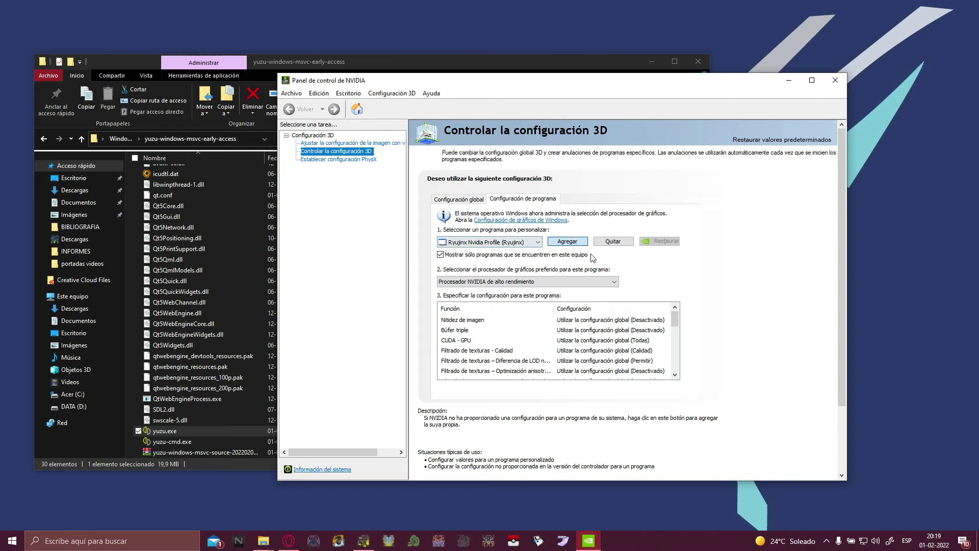
left_click(565, 243)
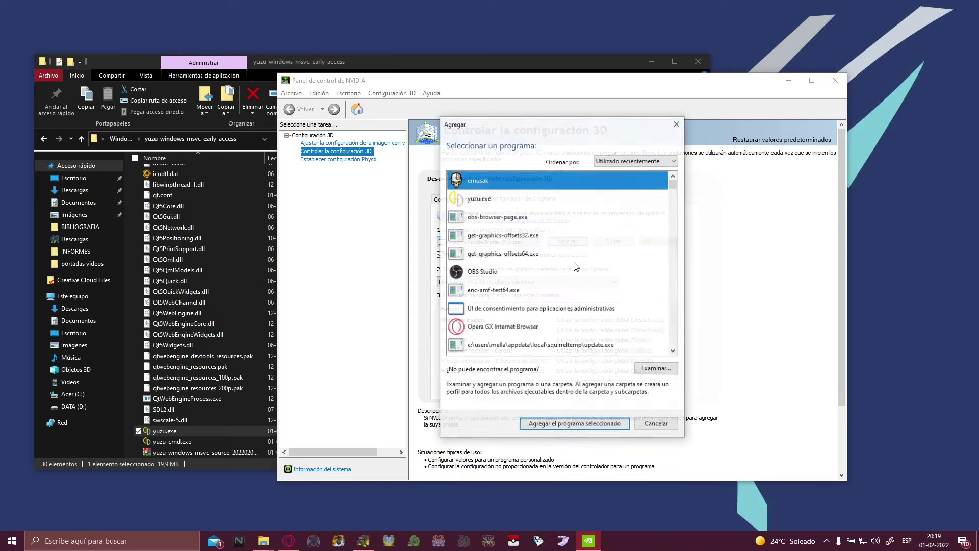
left_click(484, 200)
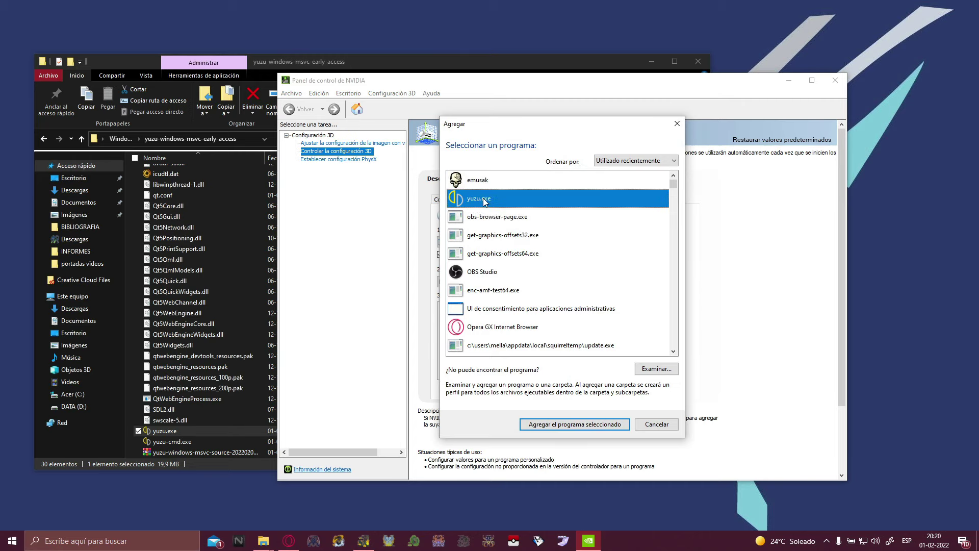
left_click(588, 426)
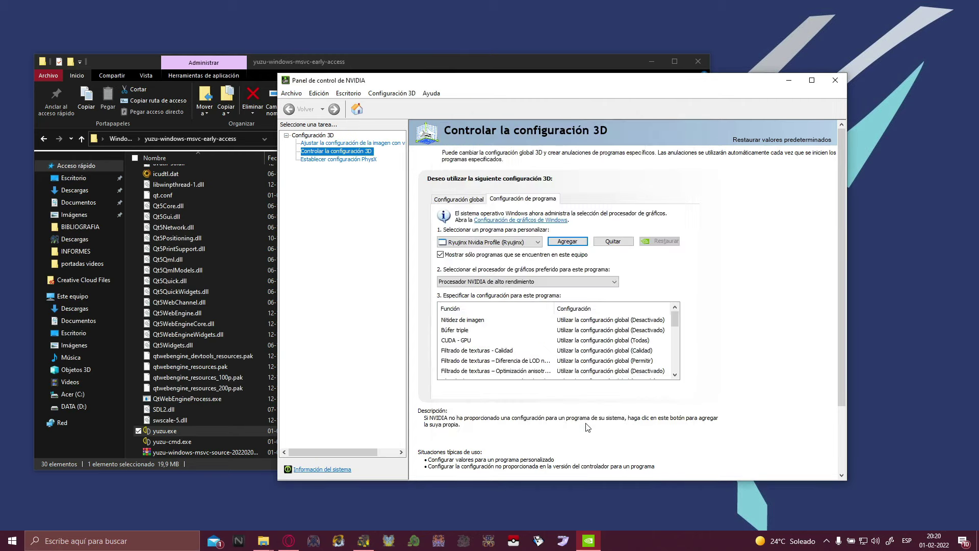
Set yuzu.exe's graphics processor to Procesador NVIDIA de alto rendimiento and Modo de control de energía to Preferir rendimiento máximo, and apply
left_click(542, 281)
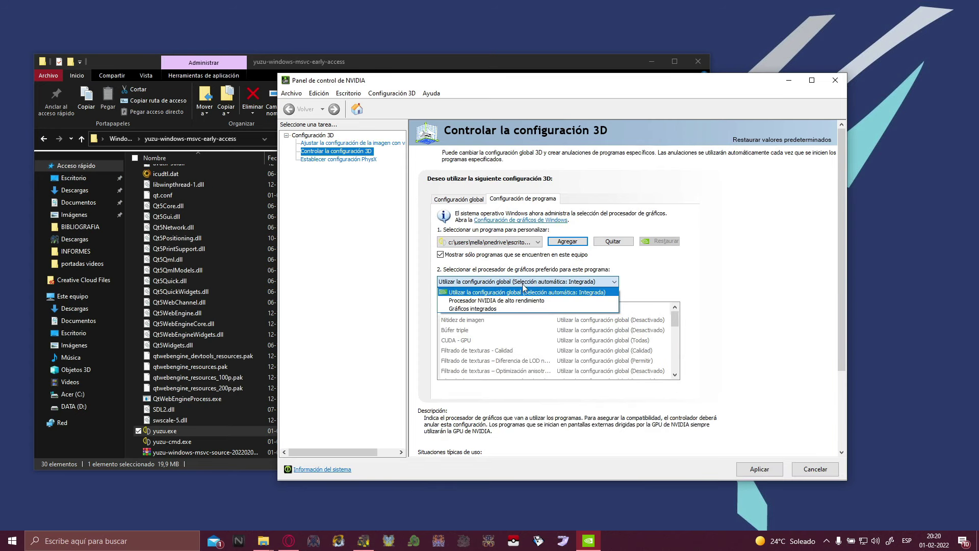
left_click(488, 302)
scroll(569, 352, "down", 2)
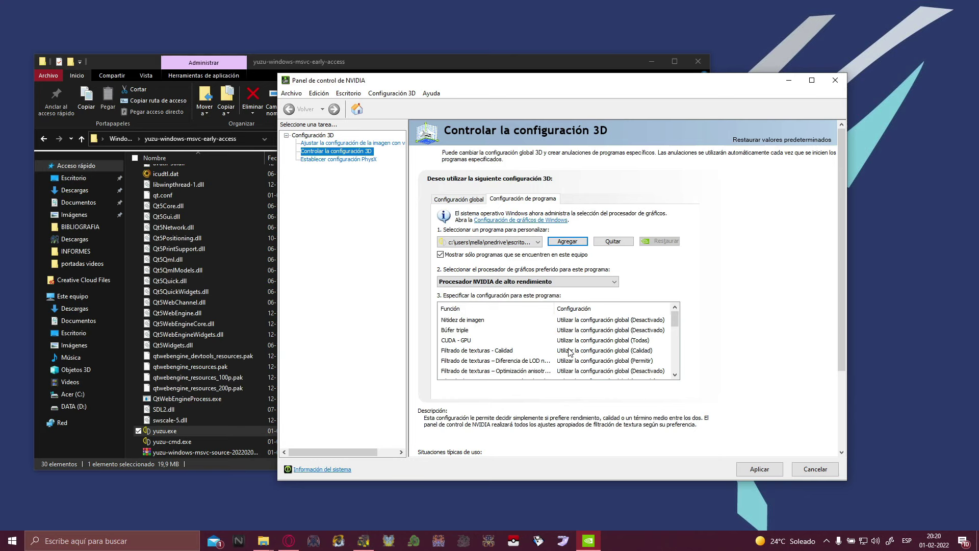
scroll(570, 352, "down", 2)
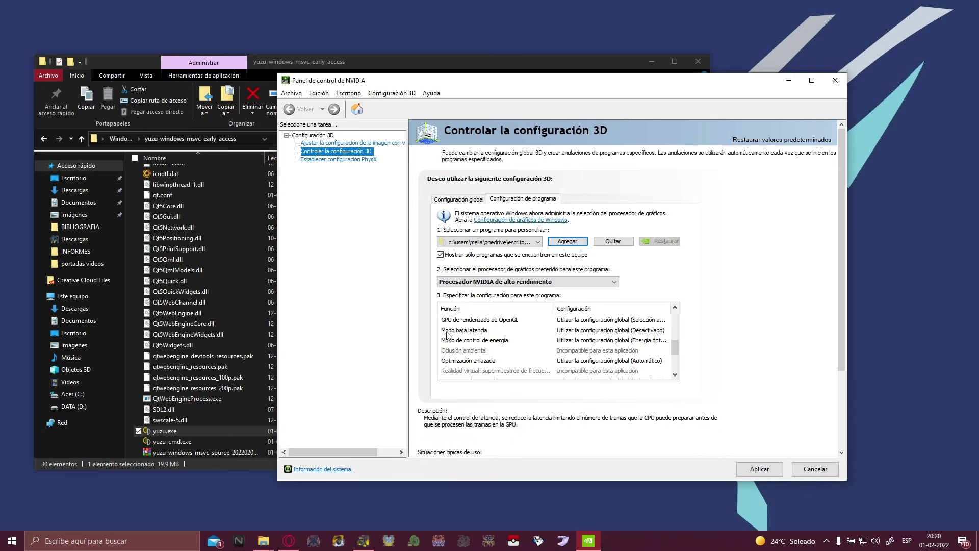
left_click(576, 340)
left_click(576, 340)
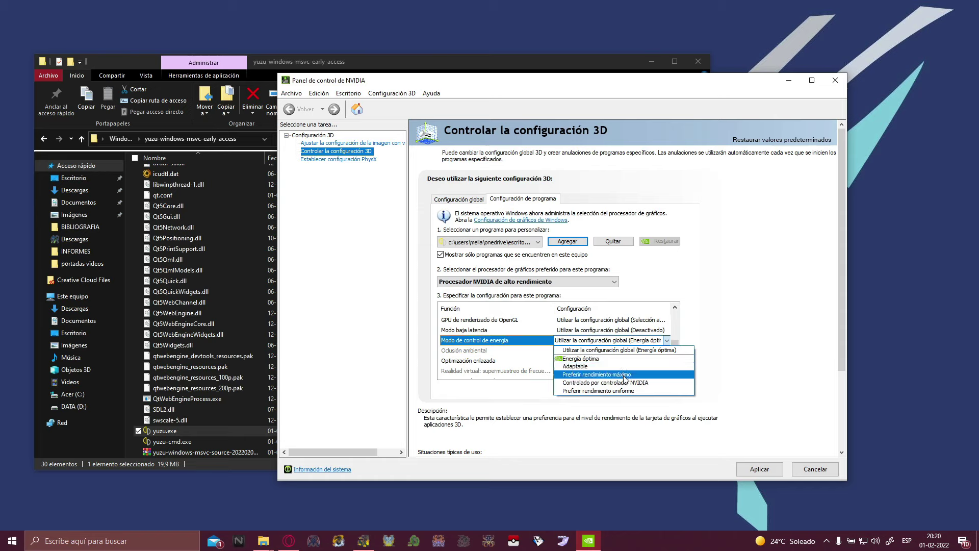
left_click(597, 374)
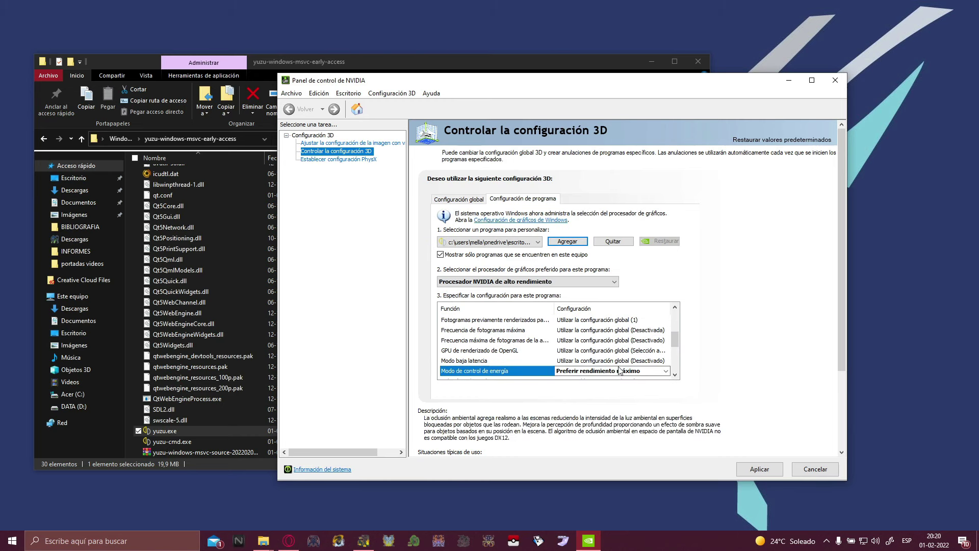
left_click(759, 468)
left_click(767, 469)
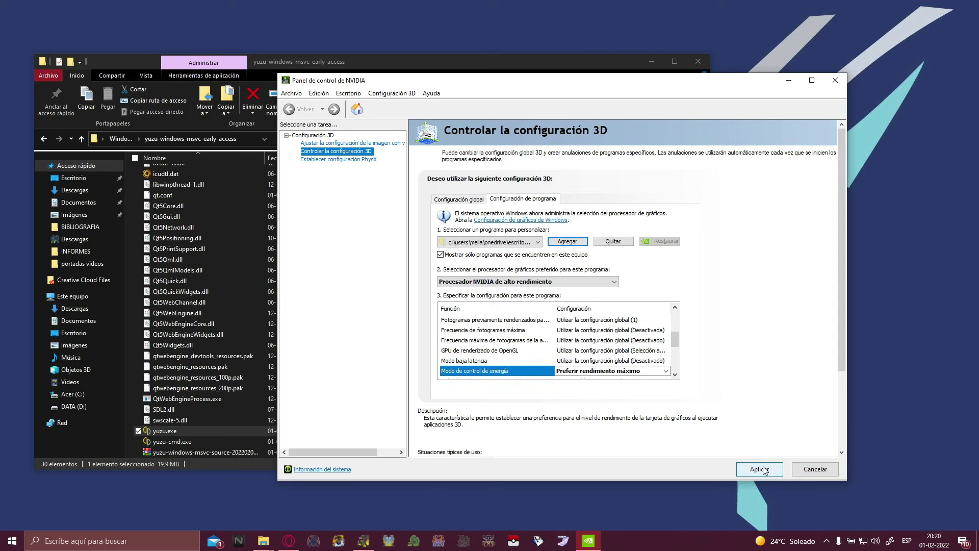
Close the NVIDIA control panel and, in yuzu, start adding a game directory, browsing to the folder Games/Rooms y juegos on DATA (D:)
left_click(837, 81)
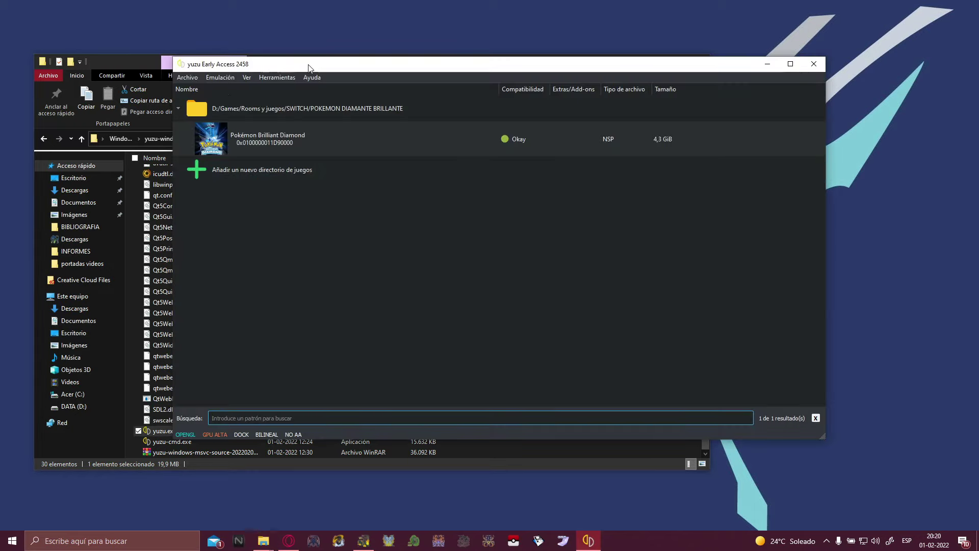
mouse_move(309, 69)
left_mouse_down()
mouse_move(153, 48)
mouse_move(293, 74)
mouse_move(284, 59)
mouse_move(327, 69)
left_mouse_up()
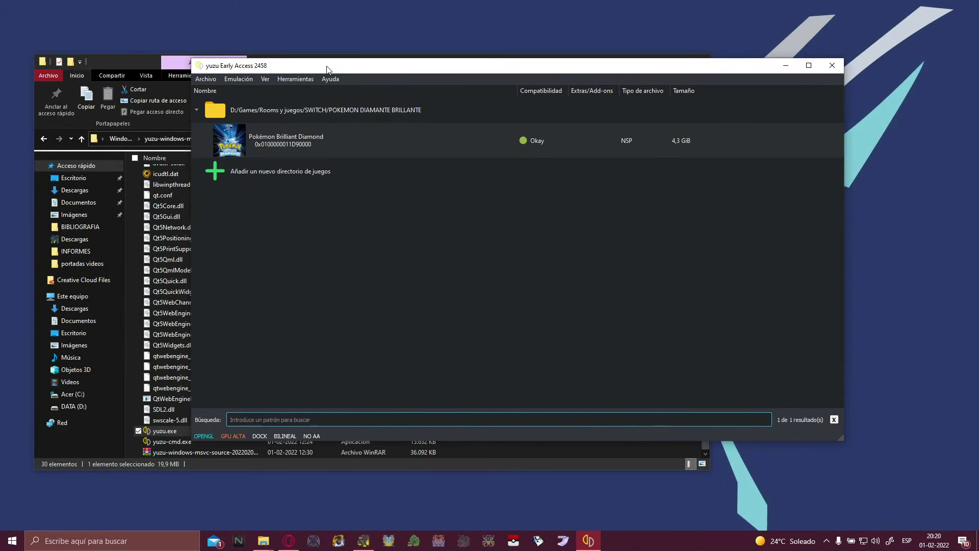
double_click(222, 169)
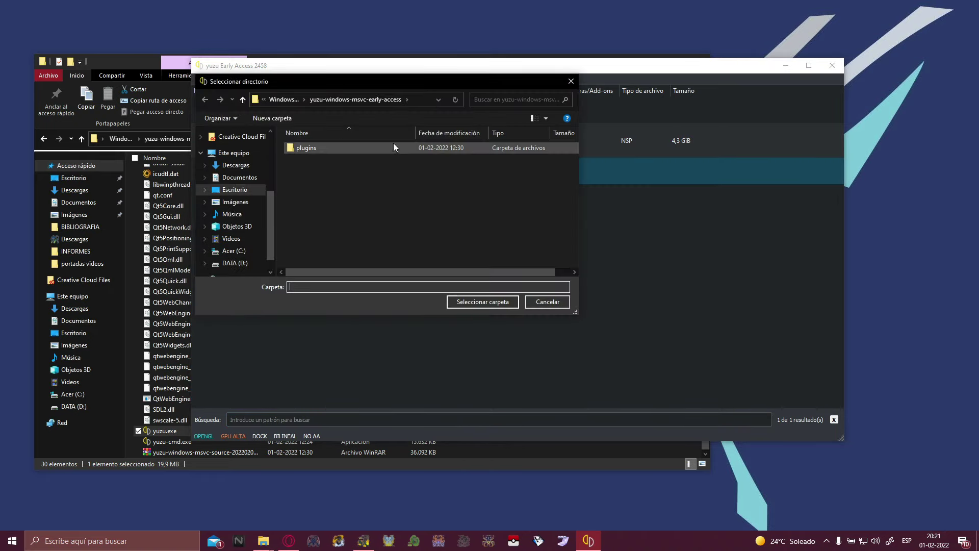
scroll(249, 199, "up", 3)
left_click(244, 155)
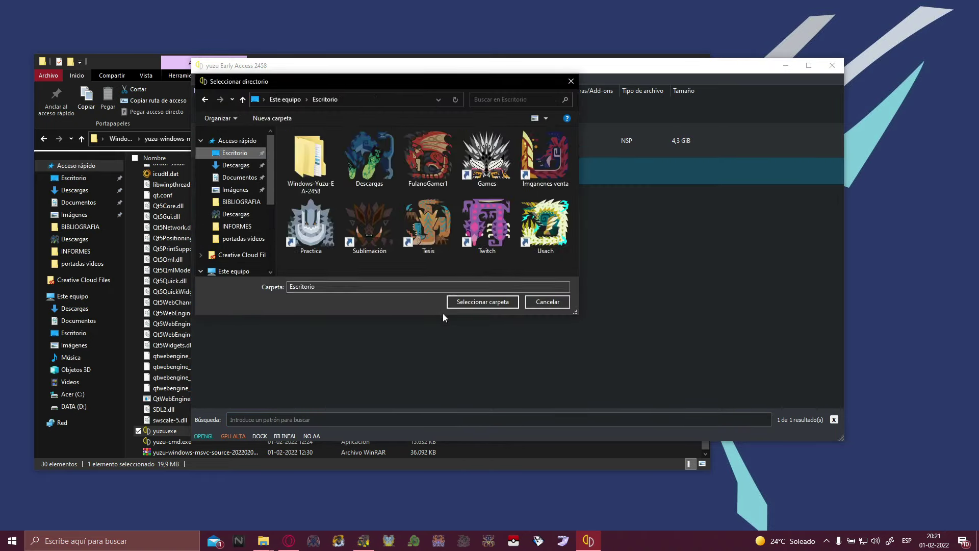
double_click(484, 171)
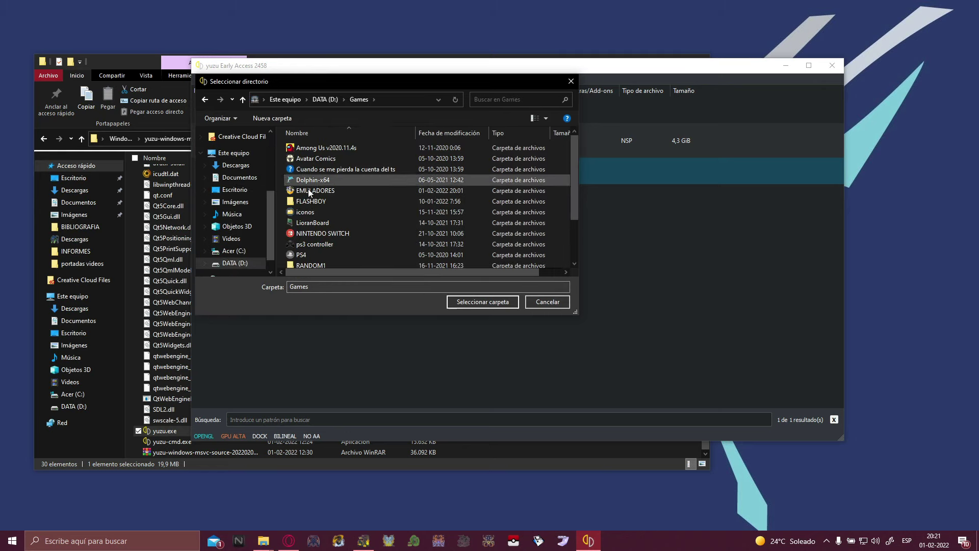
scroll(314, 235, "down", 2)
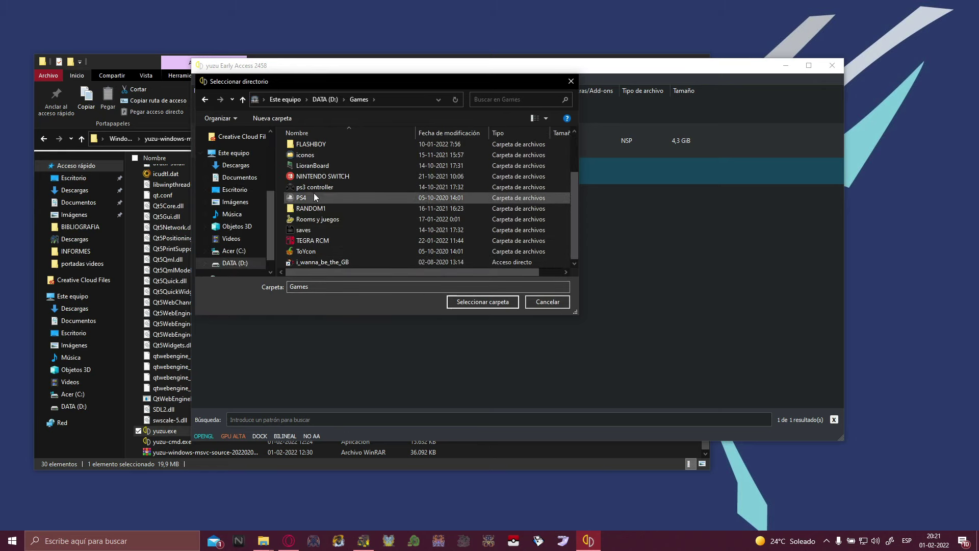
double_click(320, 218)
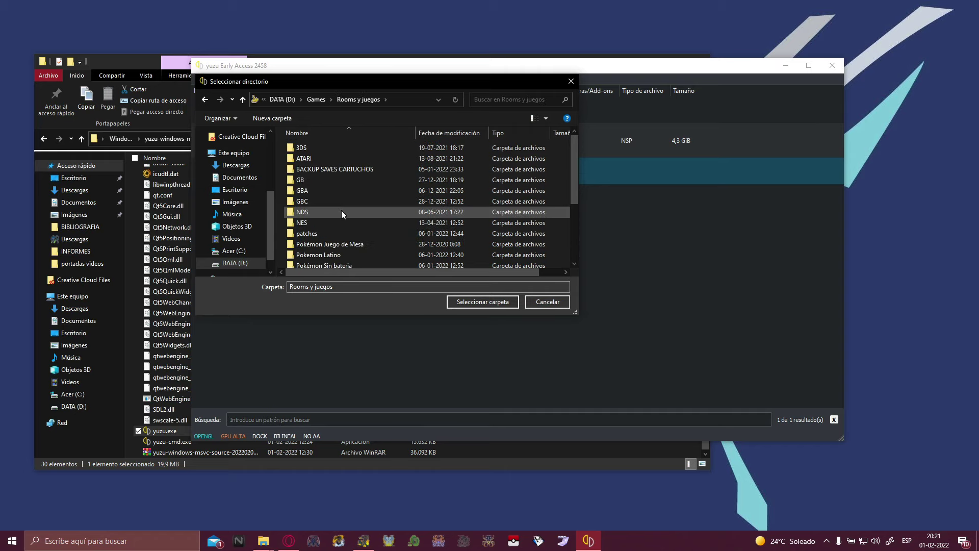
Select the POKEMON LEYENDAS ARCEUS folder inside SWITCH as the new game directory
scroll(341, 210, "down", 5)
double_click(313, 239)
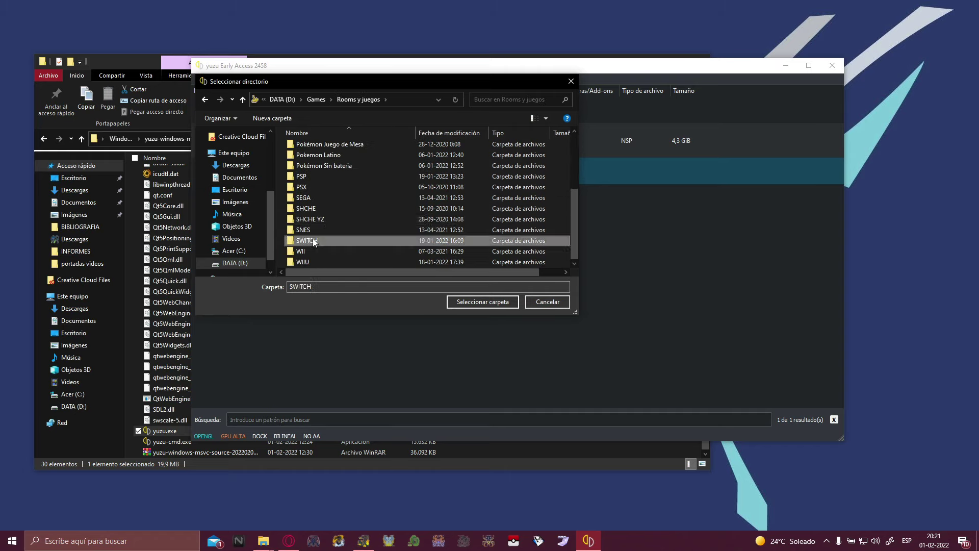
scroll(343, 206, "down", 3)
scroll(343, 206, "down", 2)
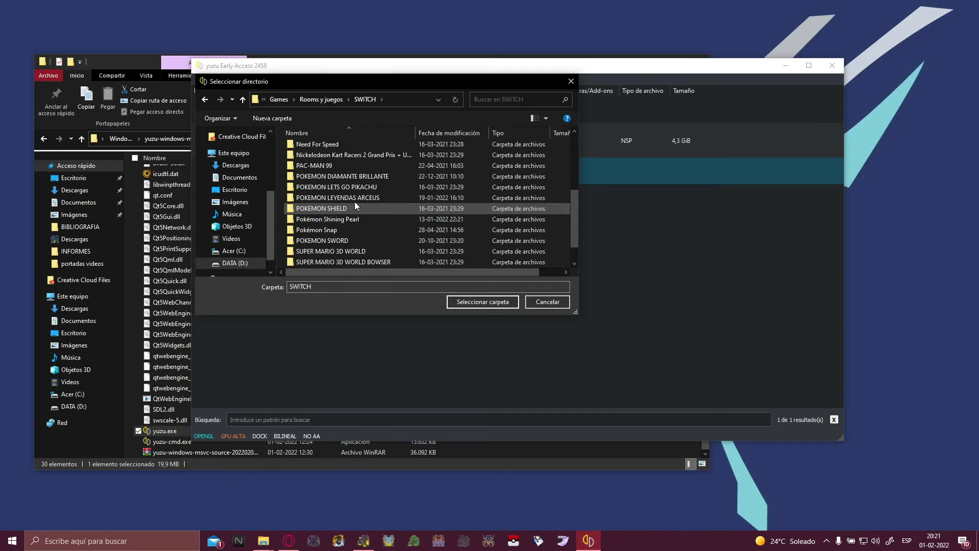
left_click(348, 199)
double_click(348, 200)
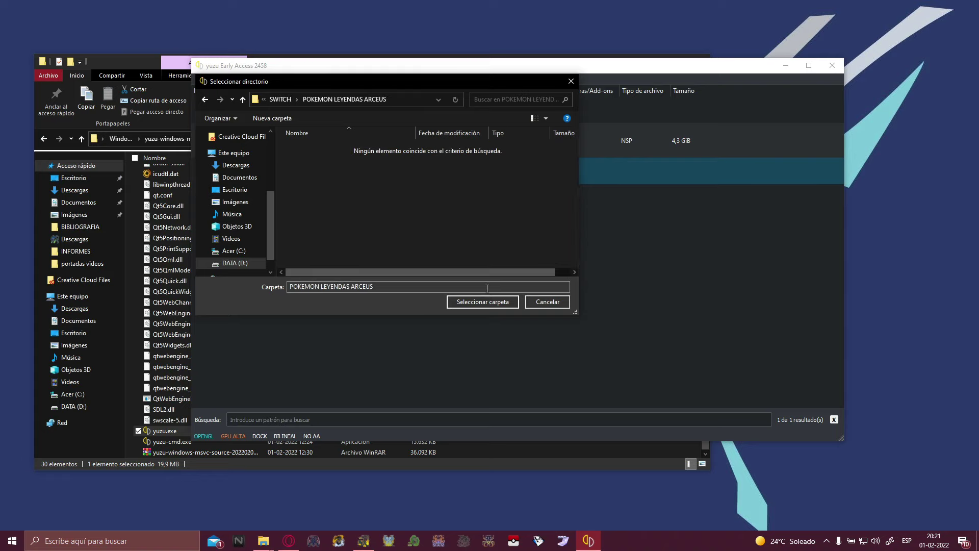
left_click(475, 303)
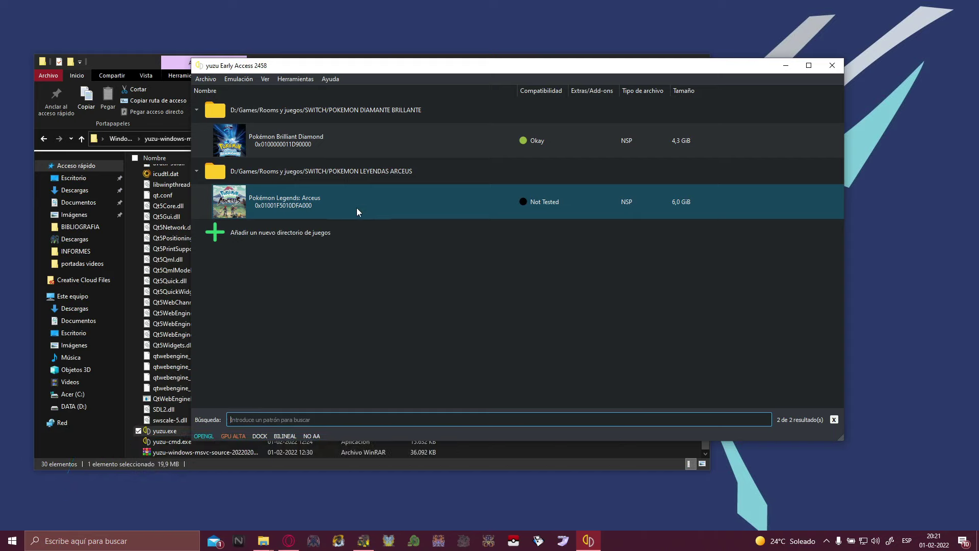
Open yuzu's emulation configuration and set the speed percentage limit to 150%
left_click(234, 80)
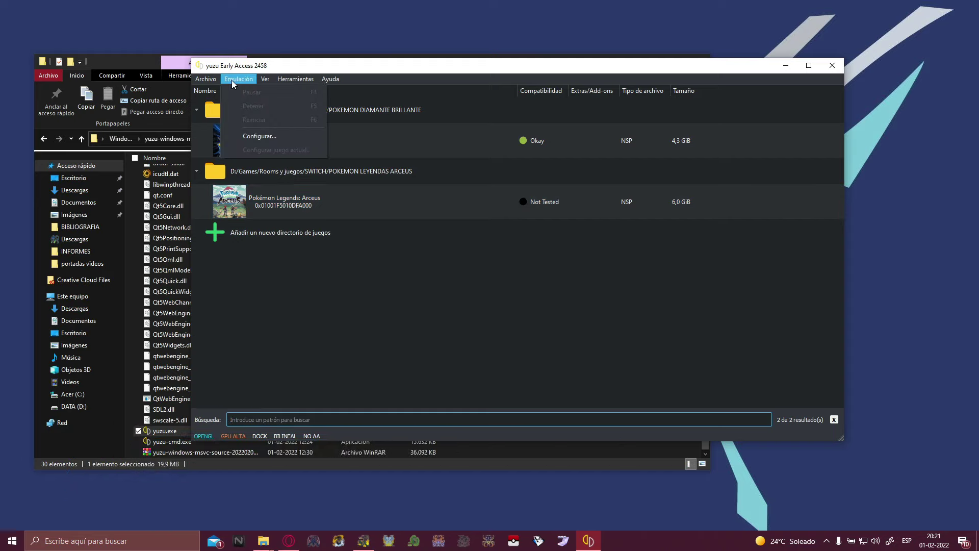
left_click(259, 137)
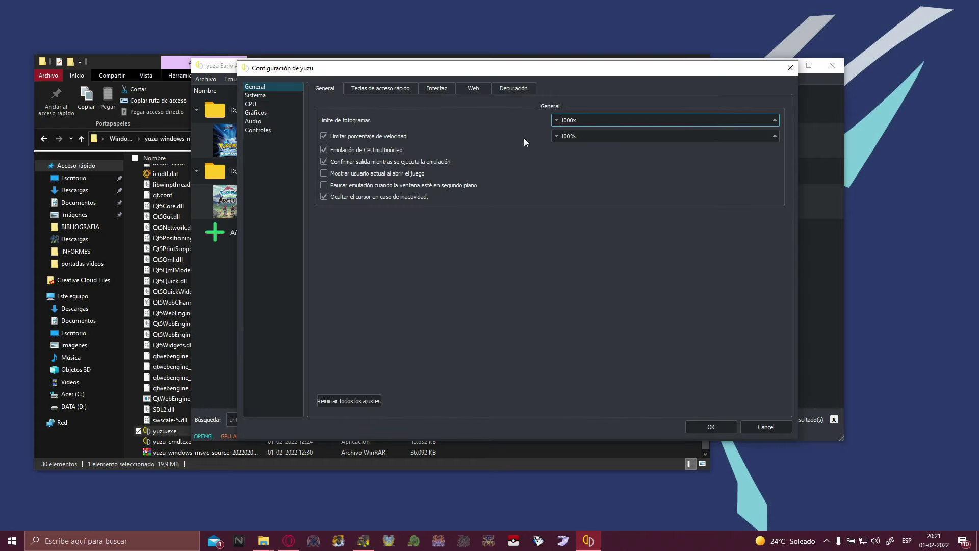
left_click(572, 136)
left_click_drag(570, 138, 553, 139)
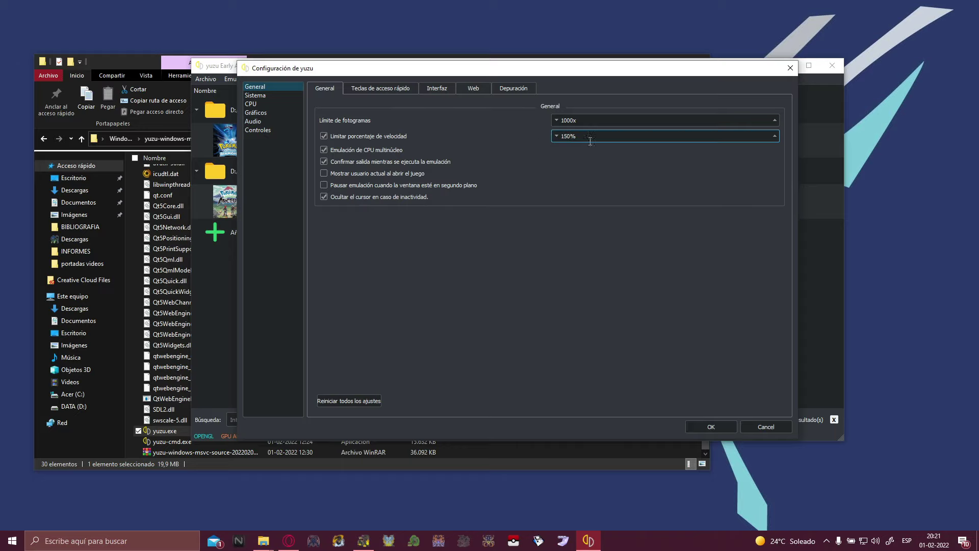
Choose Dark Colorful as the theme in yuzu's general interface settings
left_click(374, 91)
left_click(431, 92)
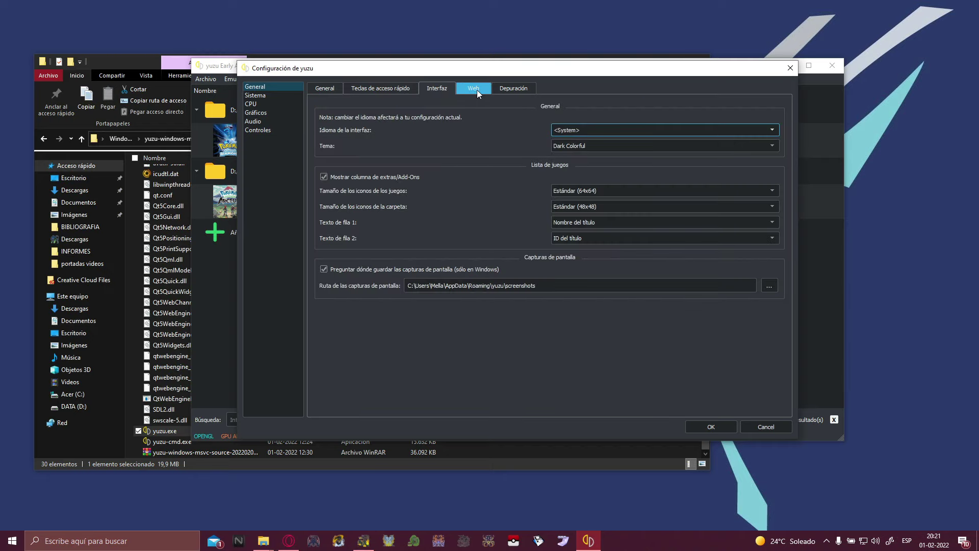
left_click(476, 89)
left_click(439, 90)
left_click(592, 145)
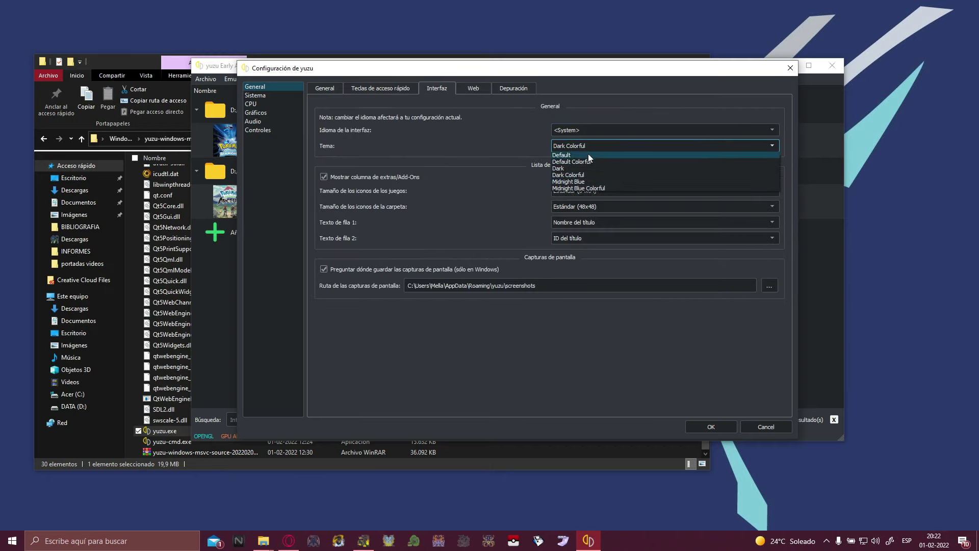
left_click(585, 174)
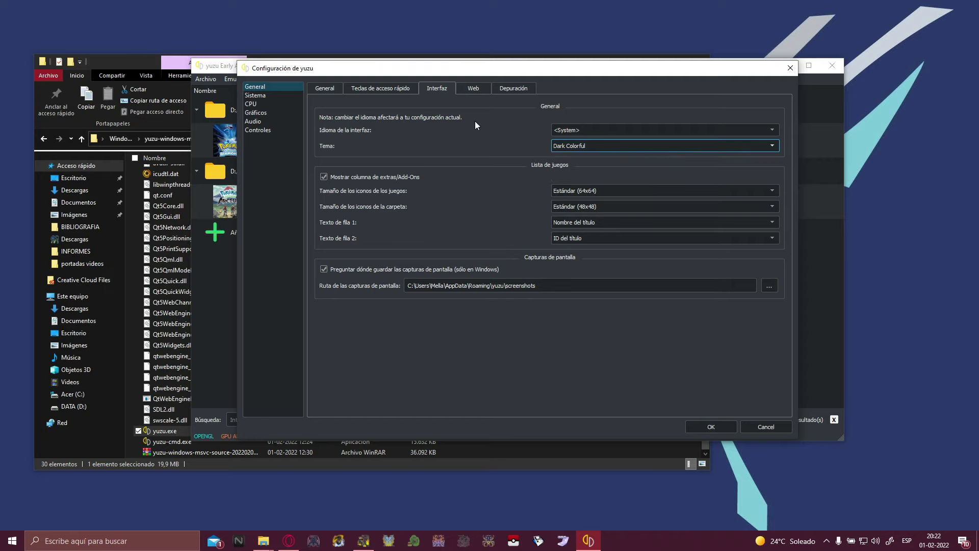
Review the web, debugging, general and hotkey pages of yuzu's general settings
left_click(471, 89)
left_click(515, 91)
left_click(332, 90)
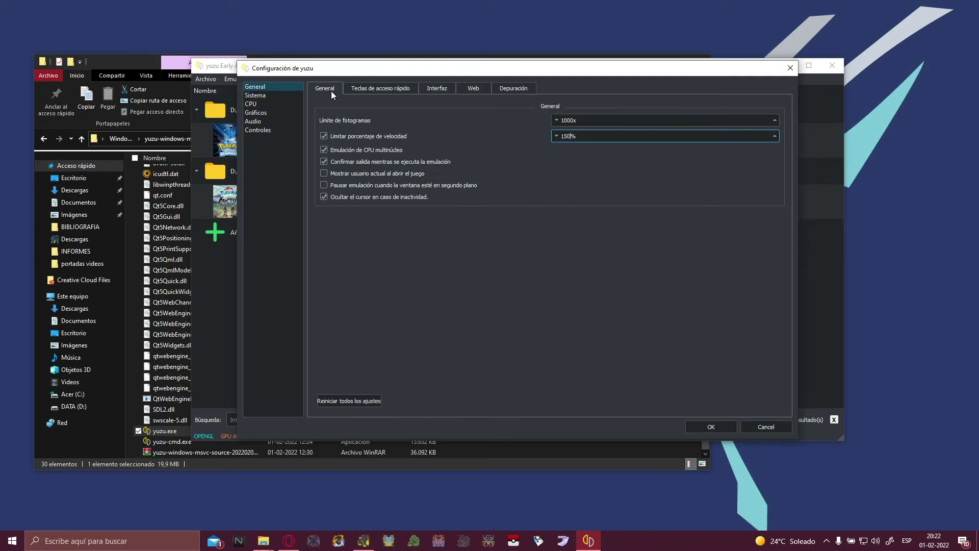
left_click(365, 89)
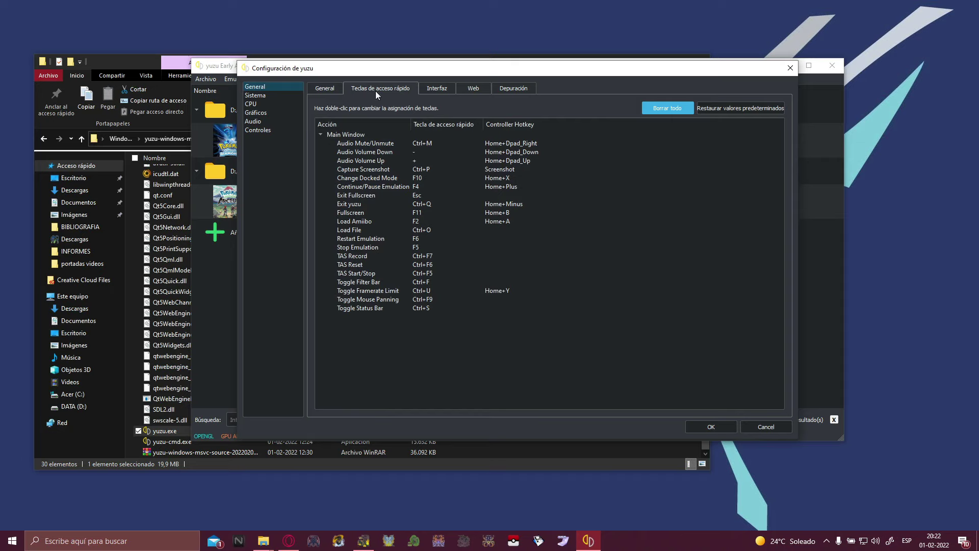
left_click(321, 93)
Set the emulated system's language to Español latinoamericano
left_click(271, 97)
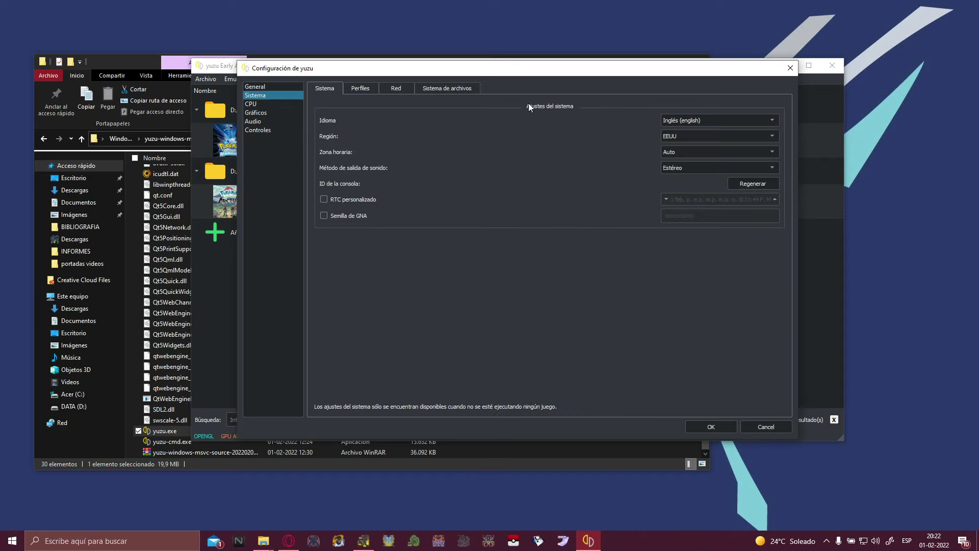
left_click(700, 120)
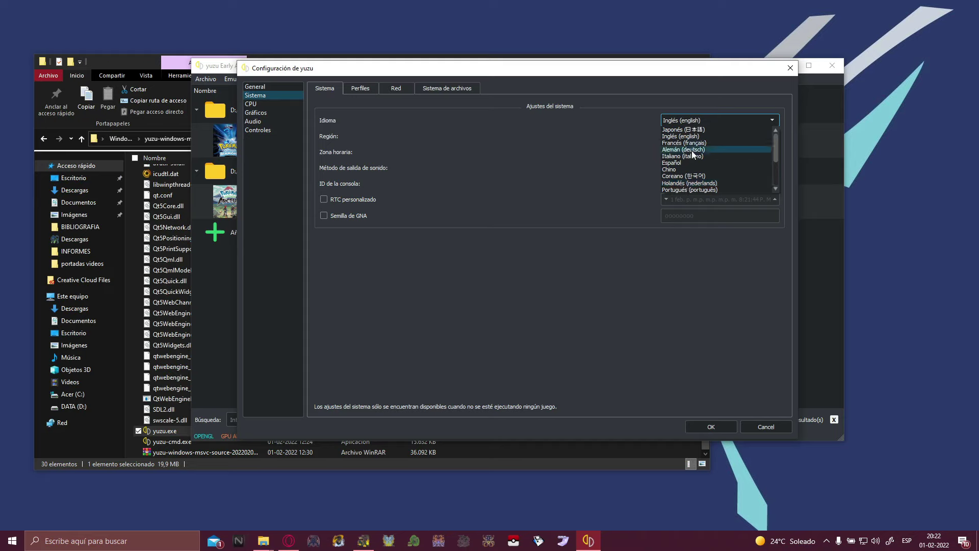
scroll(692, 154, "down", 3)
left_click(694, 175)
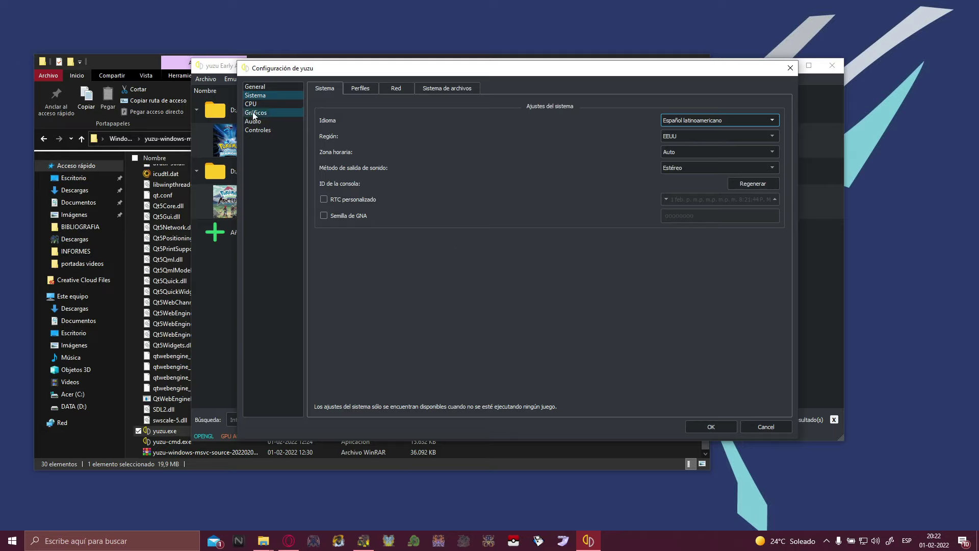
Set the CPU precision to Impreciso in yuzu's configuration
left_click(265, 104)
left_click(583, 123)
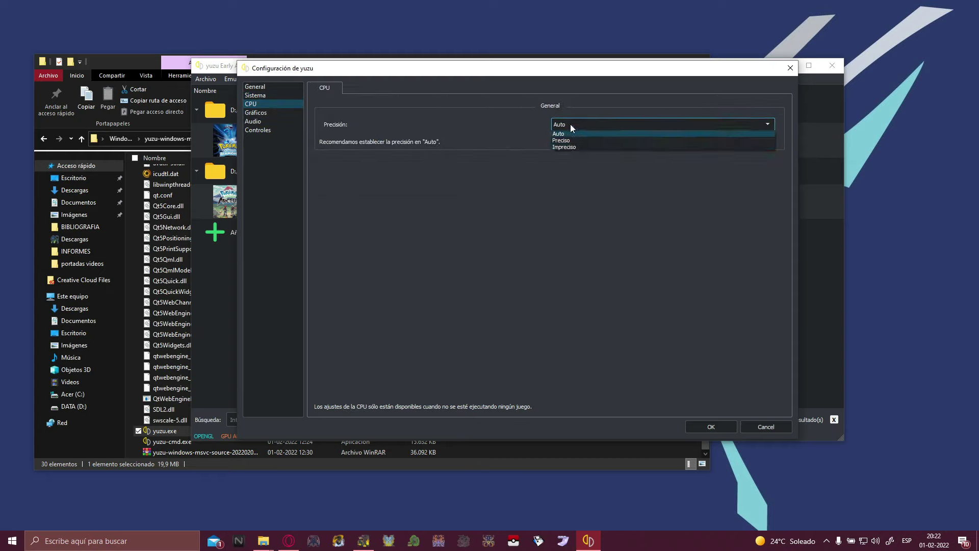
left_click(566, 147)
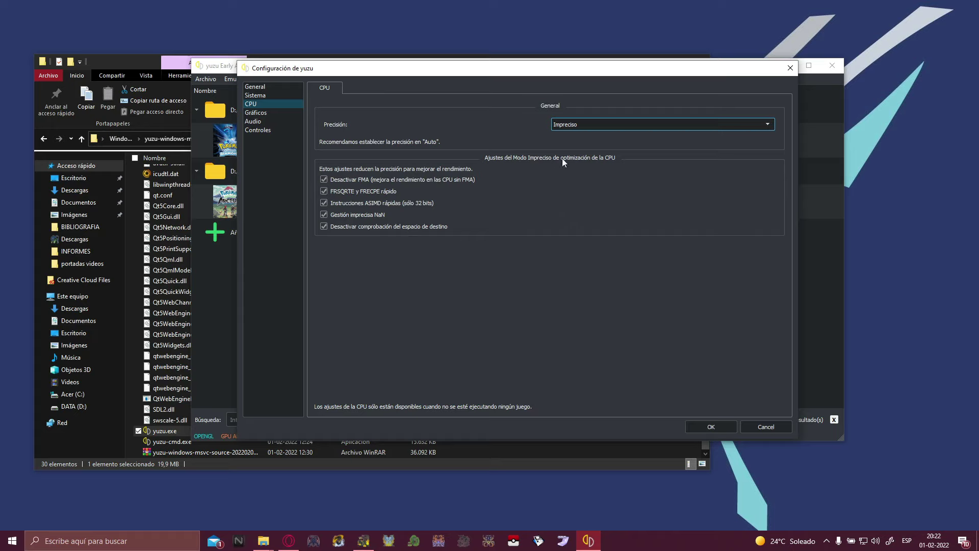
left_click(576, 122)
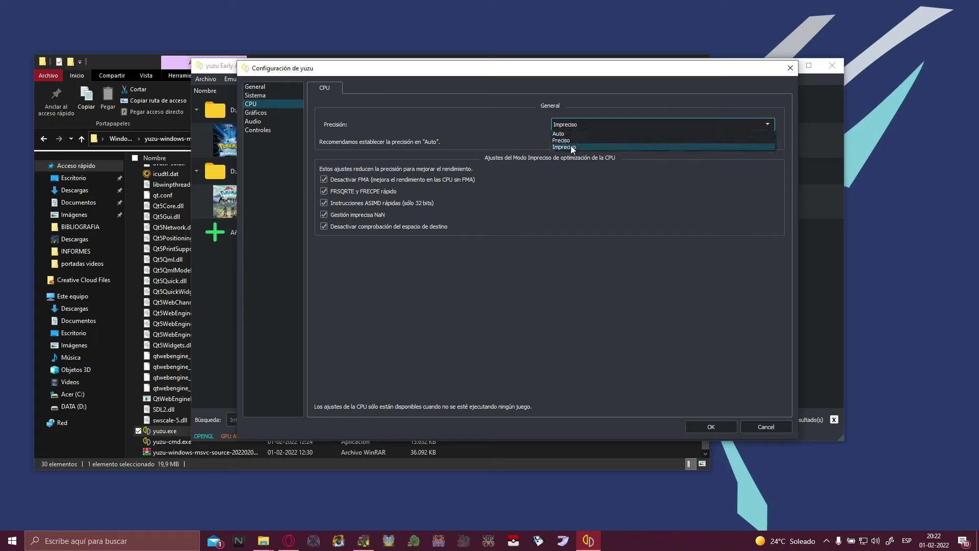
left_click(571, 145)
left_click(570, 124)
left_click(570, 124)
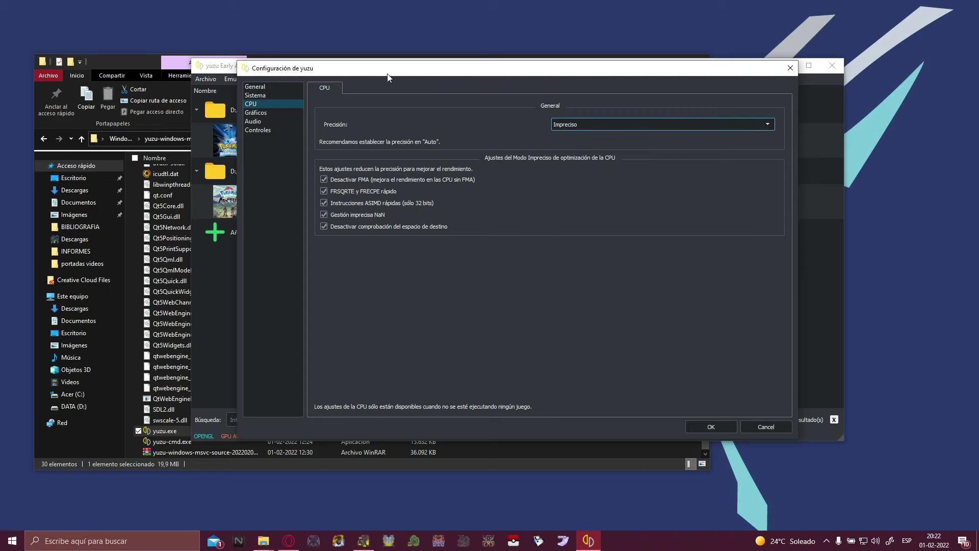
left_click_drag(387, 74, 407, 55)
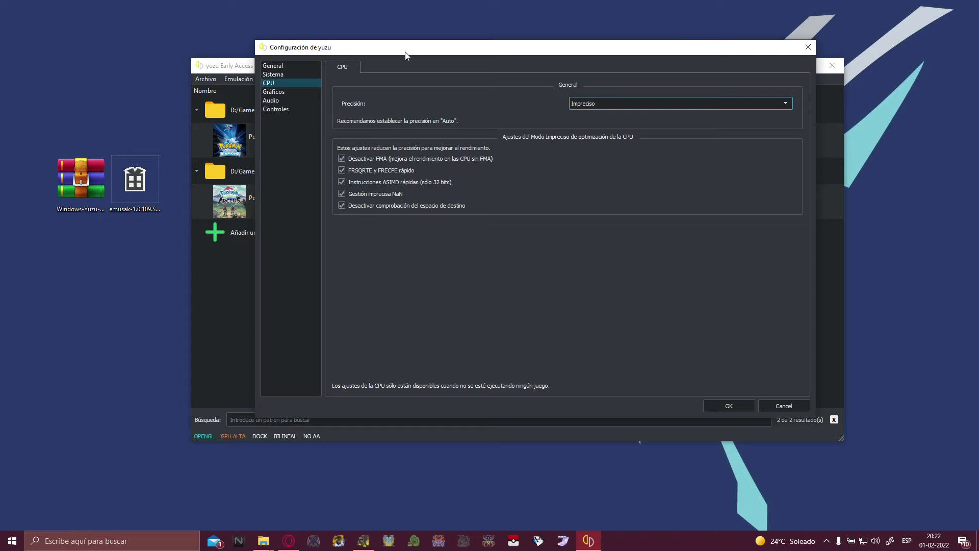
left_click(600, 104)
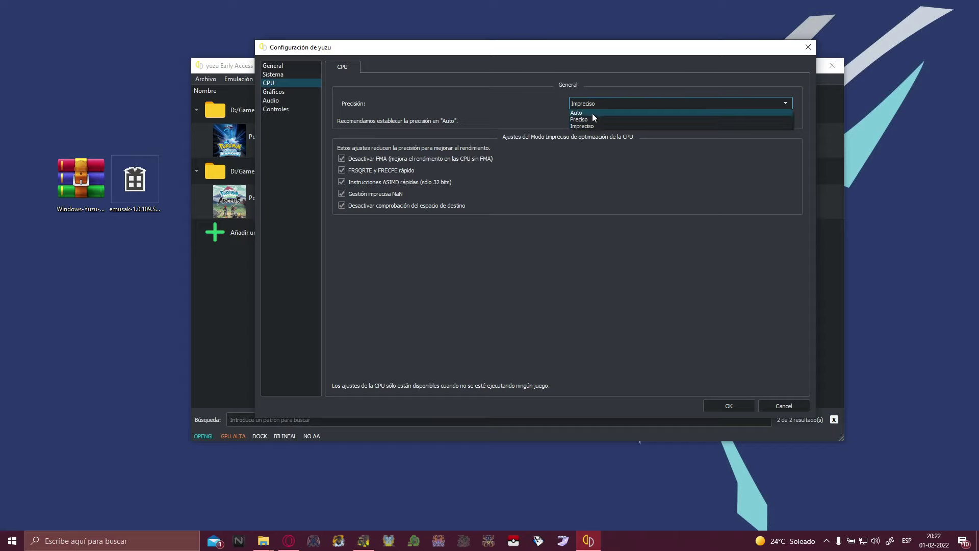
left_click(604, 125)
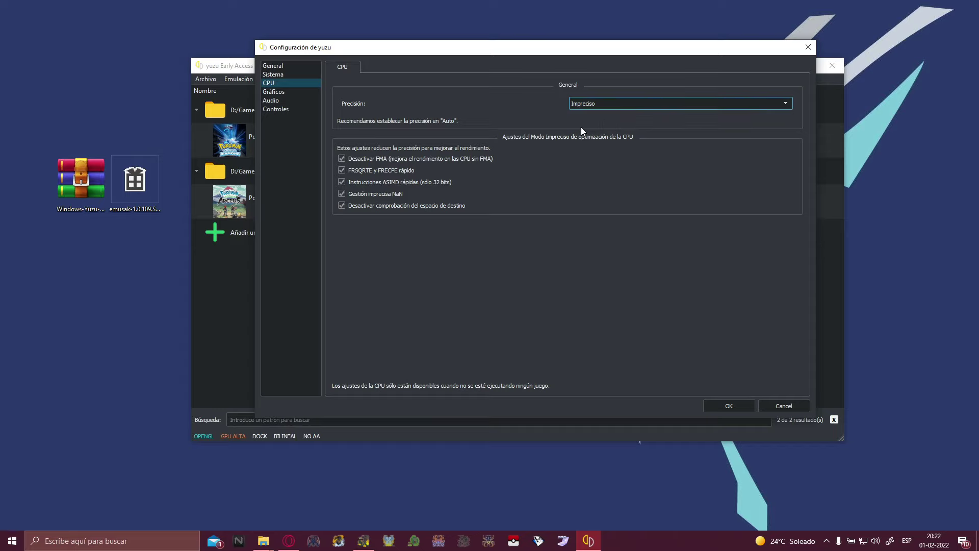
In the graphics settings, try Vulkan, then choose OpenGL as the API with GLASM (Assembly shaders, sólo NVIDIA) as shader support
left_click(289, 95)
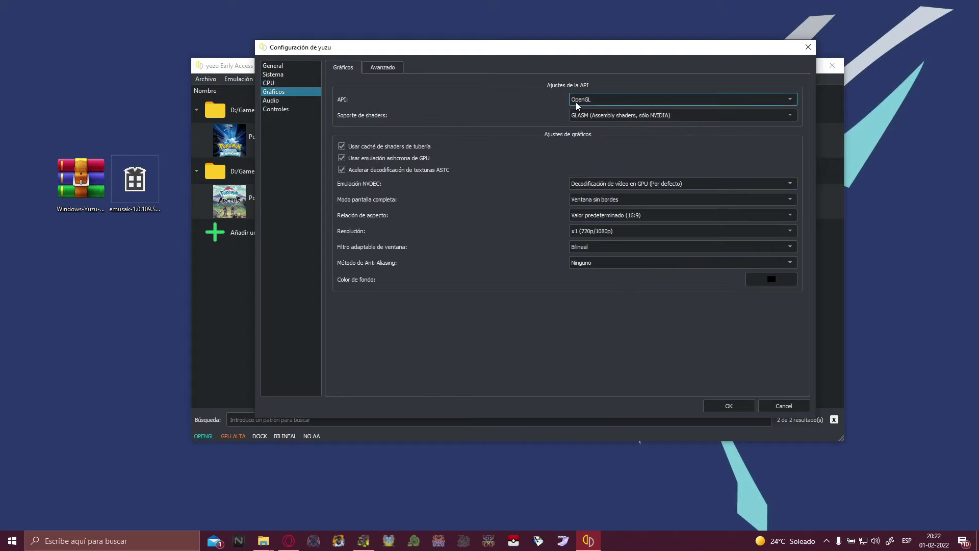
left_click(594, 102)
left_click(591, 102)
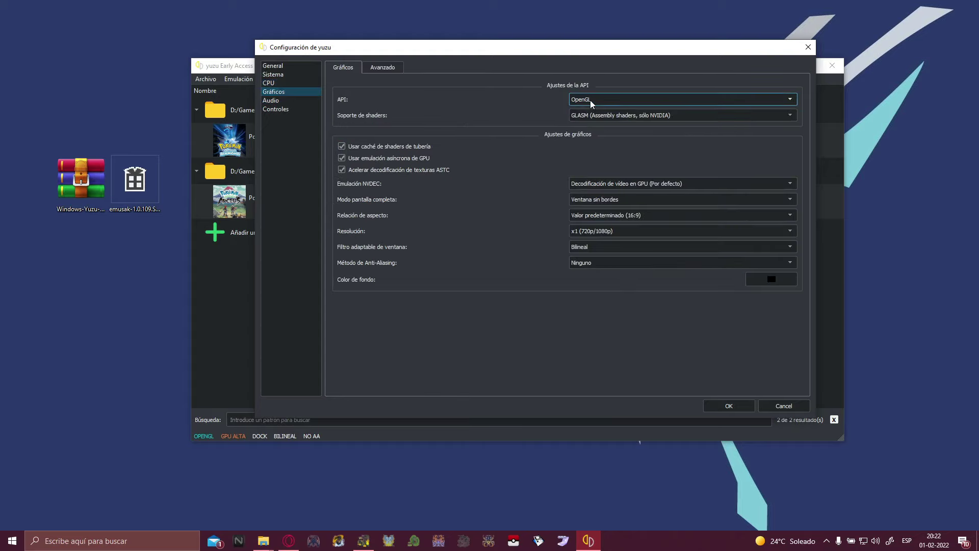
left_click(591, 103)
left_click(591, 106)
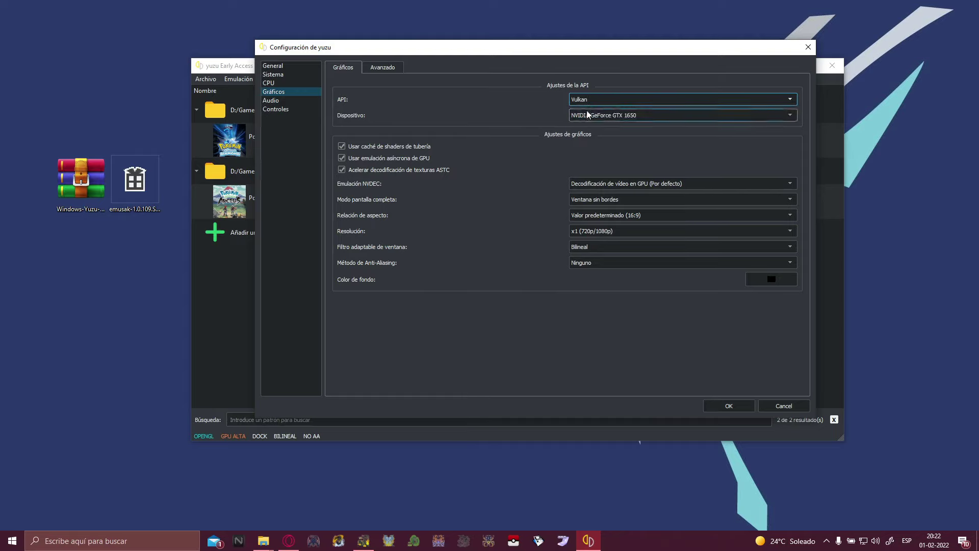
left_click(591, 105)
left_click(586, 109)
left_click(596, 99)
left_click(586, 104)
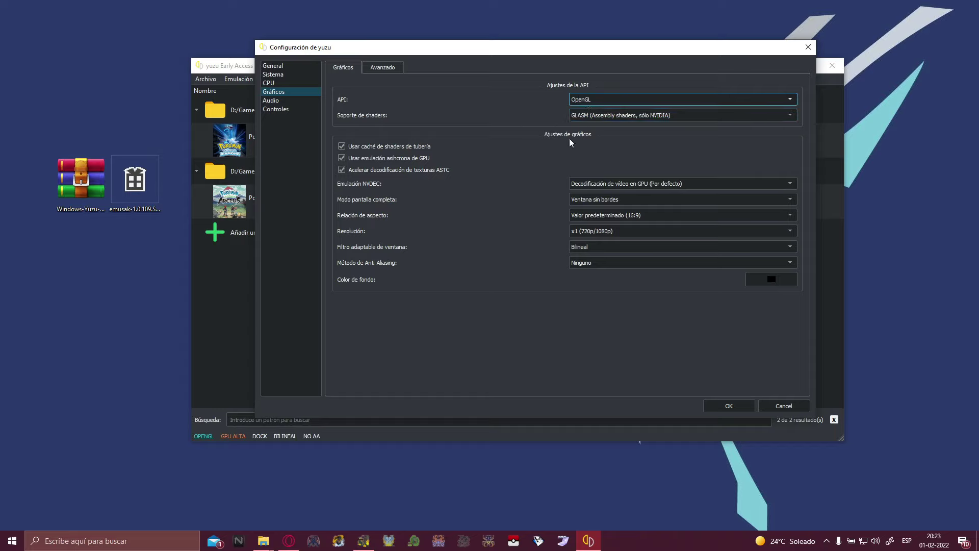
left_click(630, 116)
left_click(614, 133)
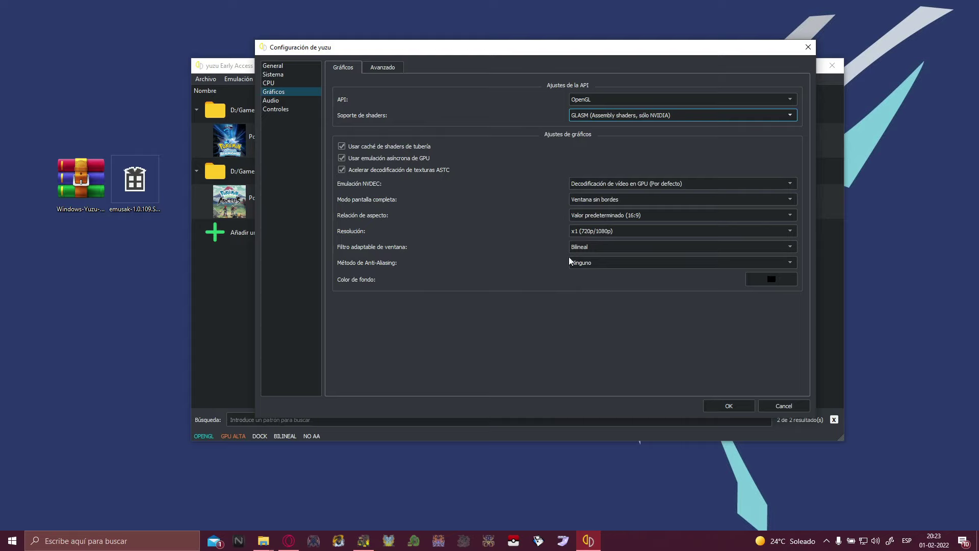
Review the resolution options in yuzu's graphics settings and choose x1 (720p/1080p)
left_click(596, 232)
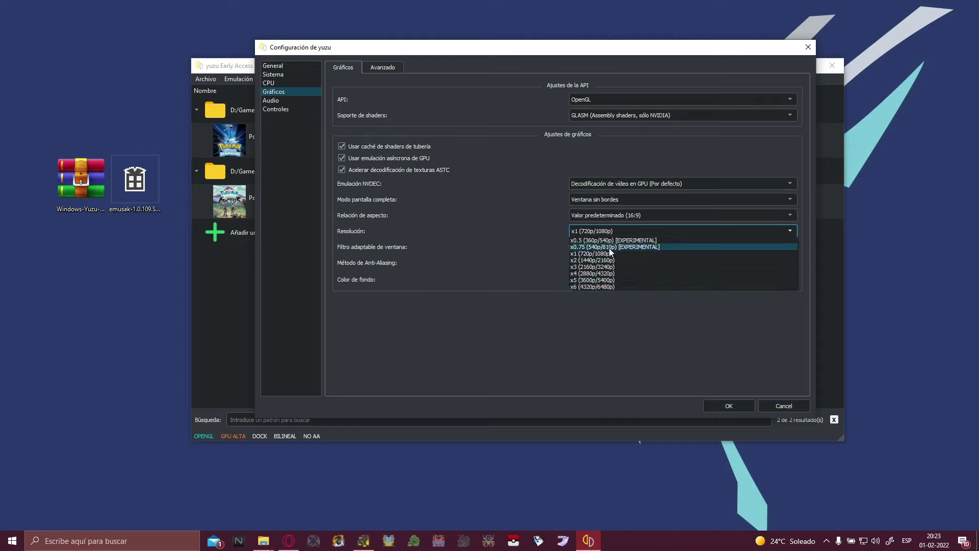
left_click(600, 231)
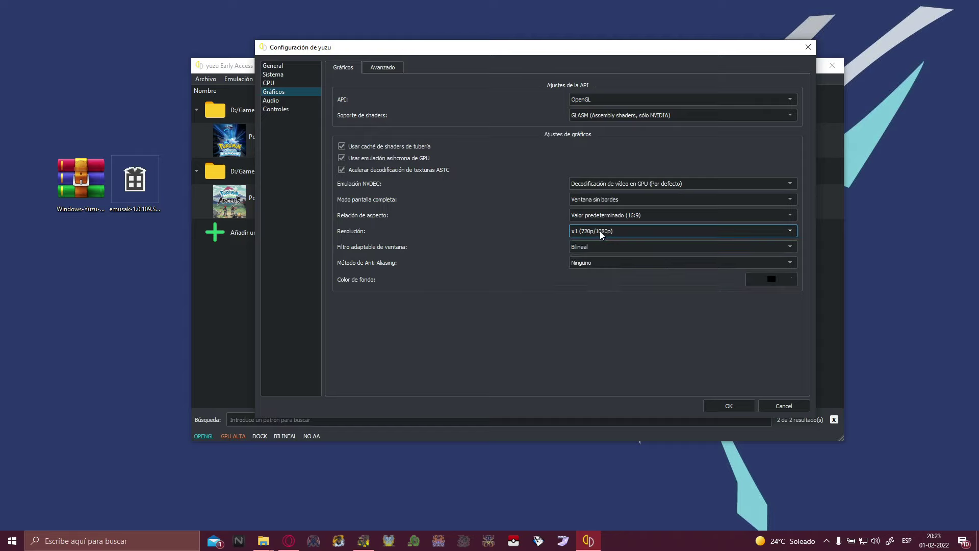
left_click(599, 231)
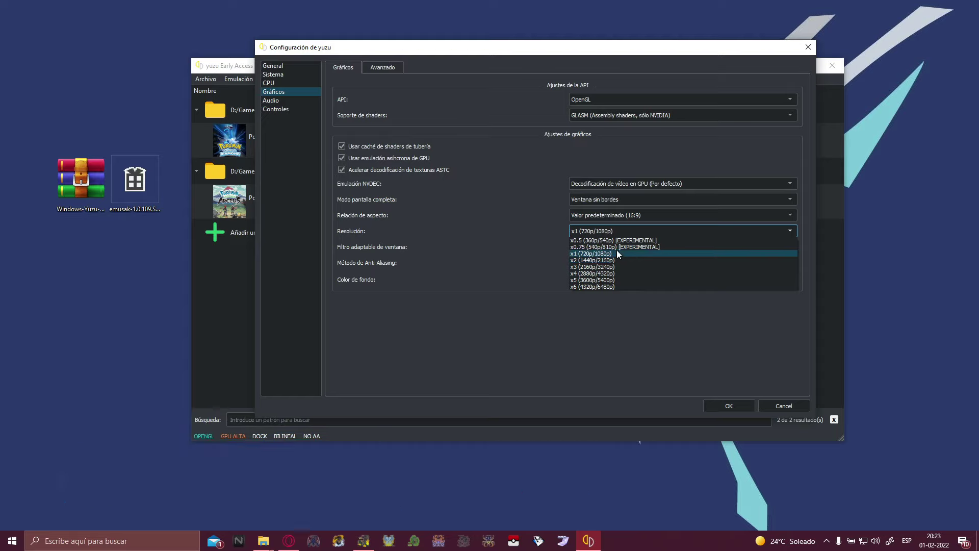
left_click(617, 252)
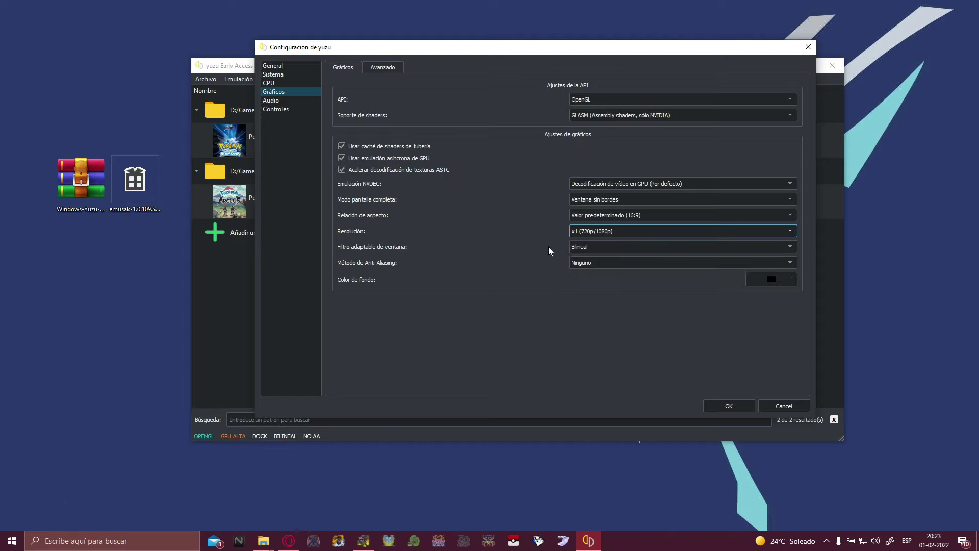
Review the output engine options in yuzu's audio settings
left_click(272, 100)
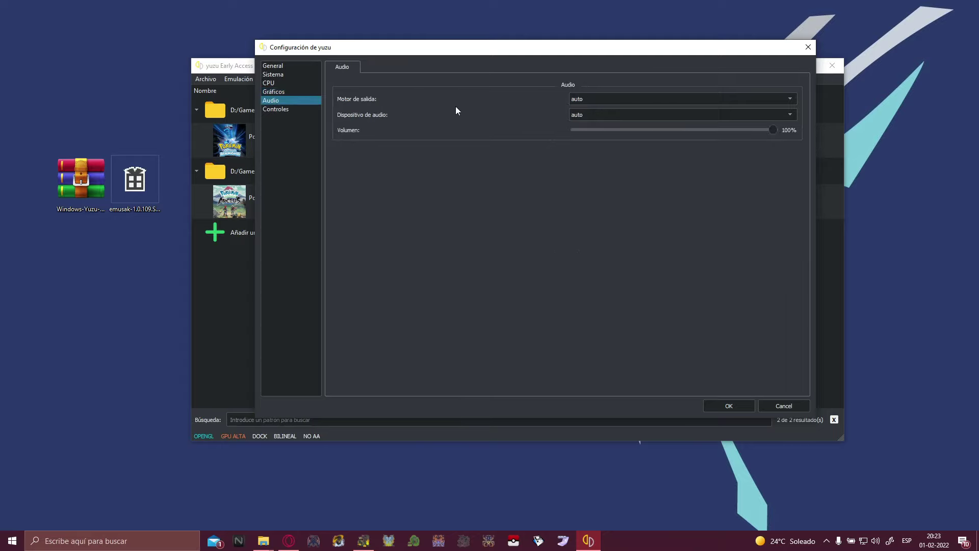
left_click(592, 102)
left_click(598, 99)
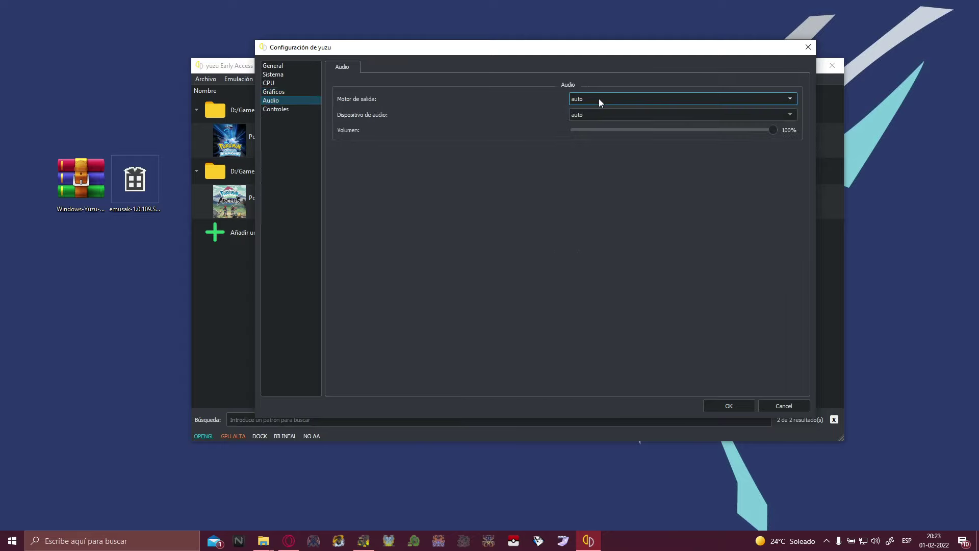
Set Jugador 1's input device to Xbox 360 Controller 0 with Controlador Pro as controller type, and save yuzu's configuration
left_click(285, 108)
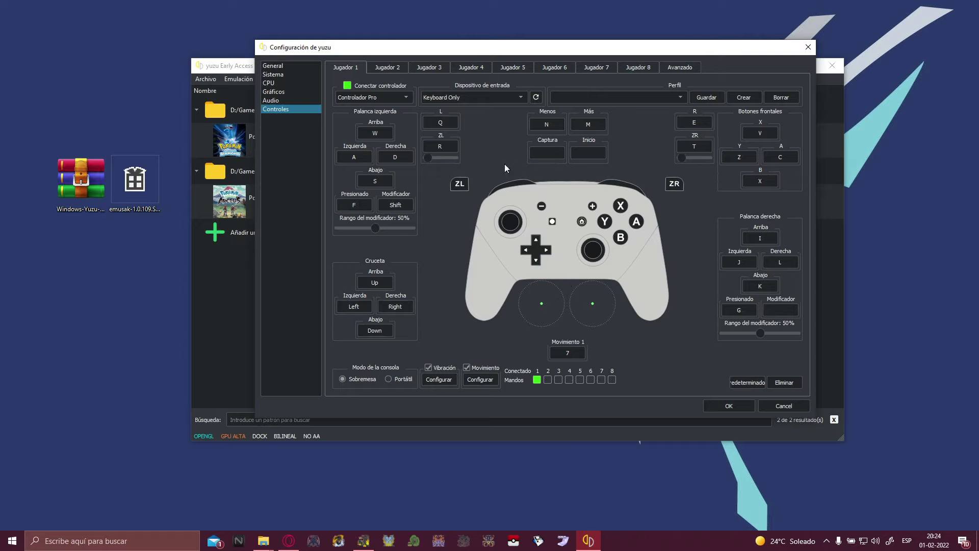
left_click(406, 97)
left_click(406, 97)
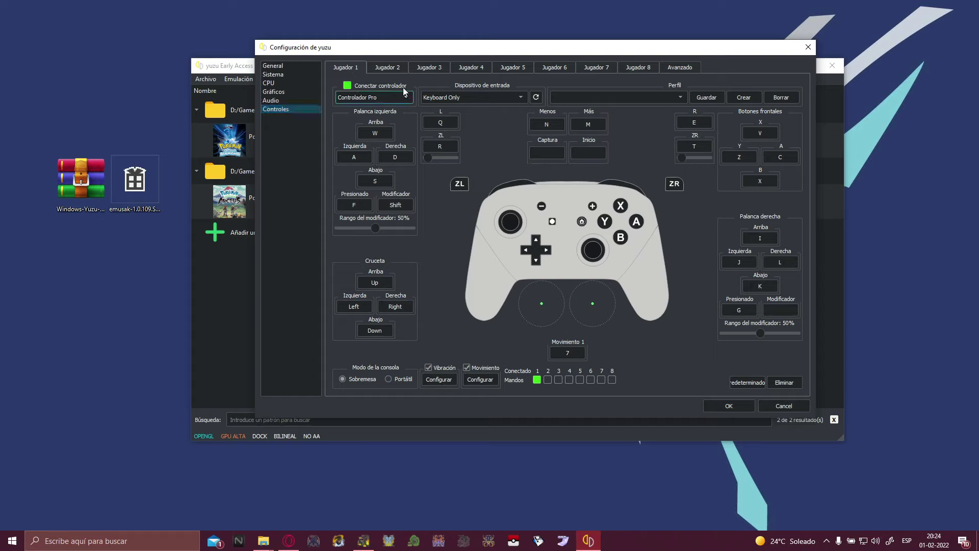
left_click(442, 96)
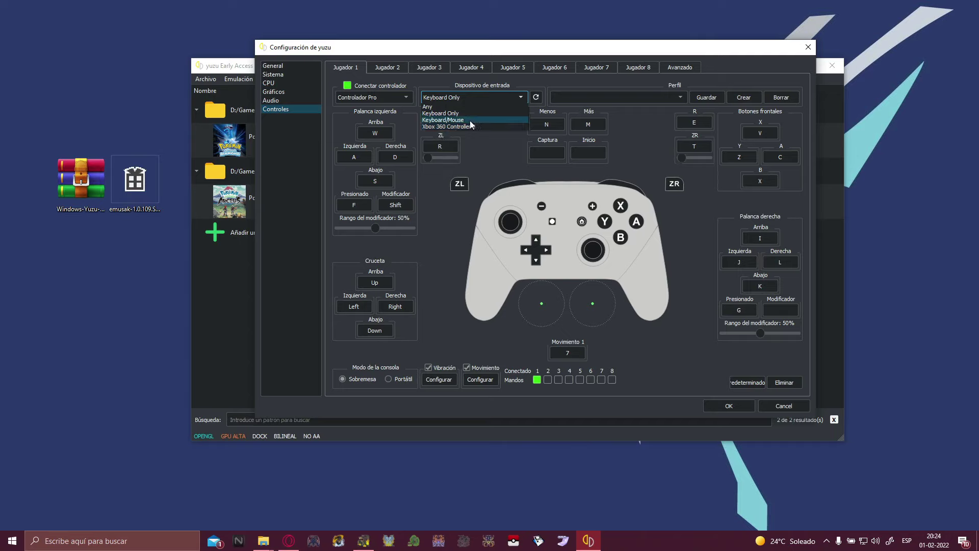
left_click(443, 127)
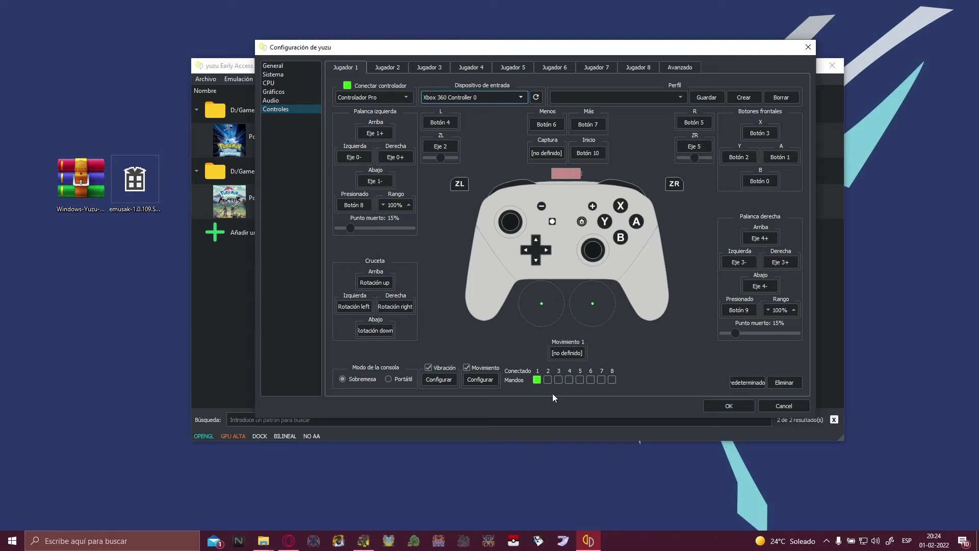
left_click(537, 380)
left_click(536, 380)
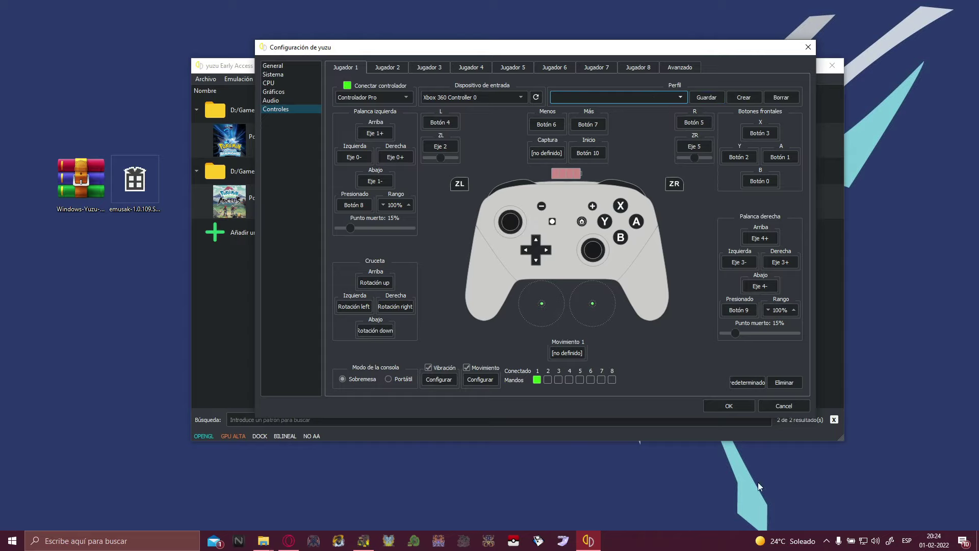
left_click(729, 405)
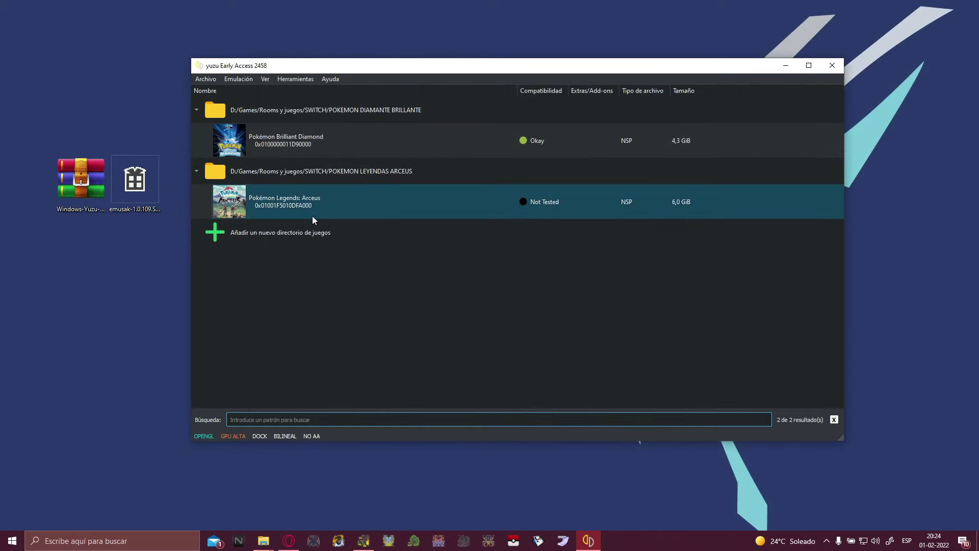
Search Windows for the Administrador de tareas and open it, keeping yuzu running
mouse_move(441, 72)
left_mouse_down()
mouse_move(528, 100)
mouse_move(431, 64)
left_mouse_up()
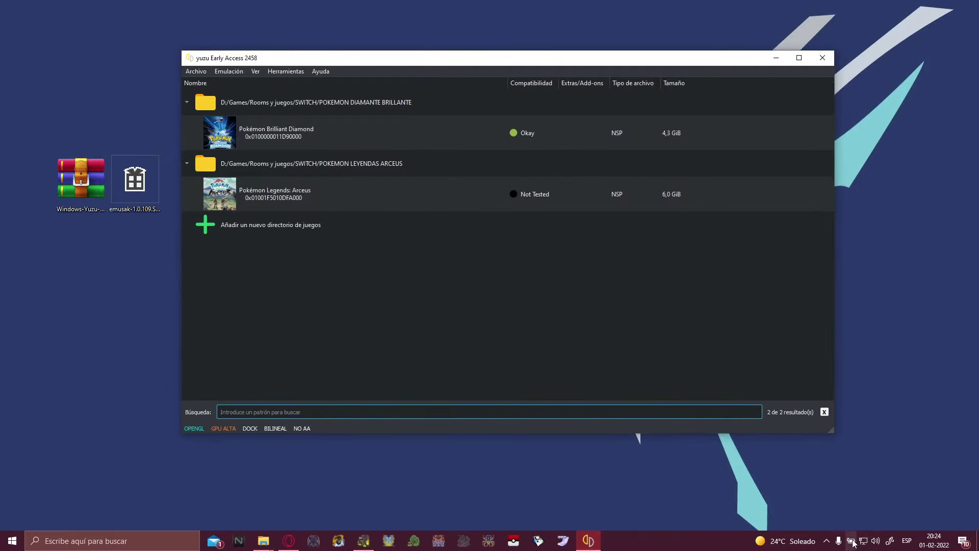
mouse_move(852, 543)
left_click(58, 544)
type("admini")
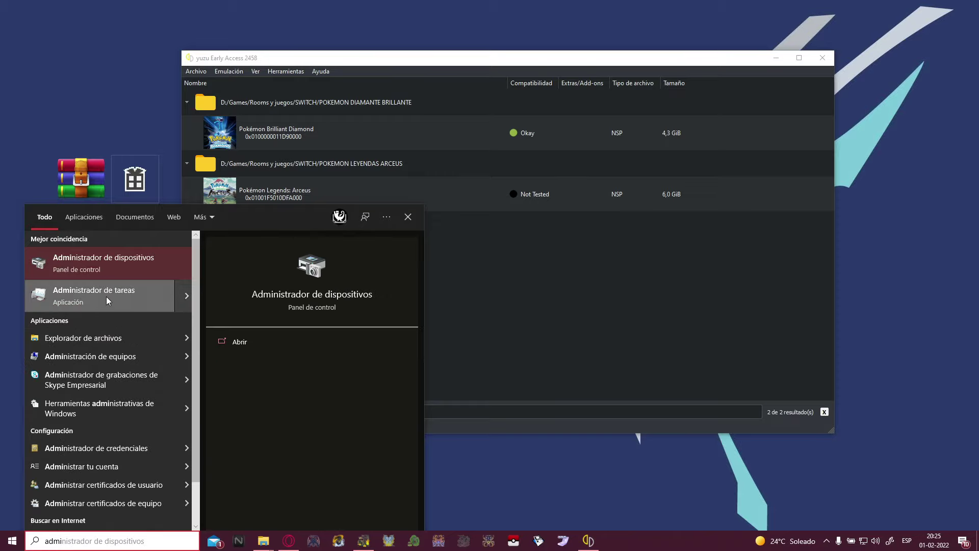
left_click(108, 301)
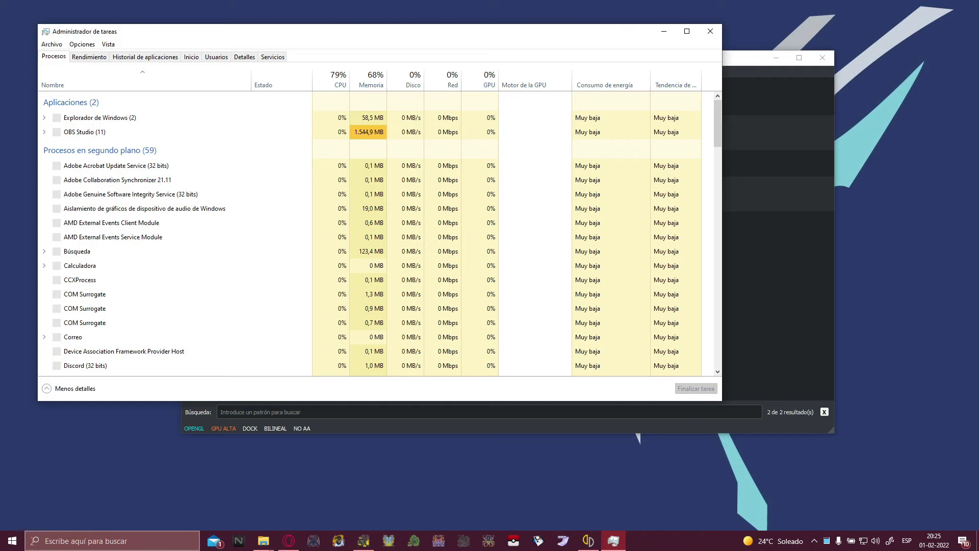
right_click(13, 540)
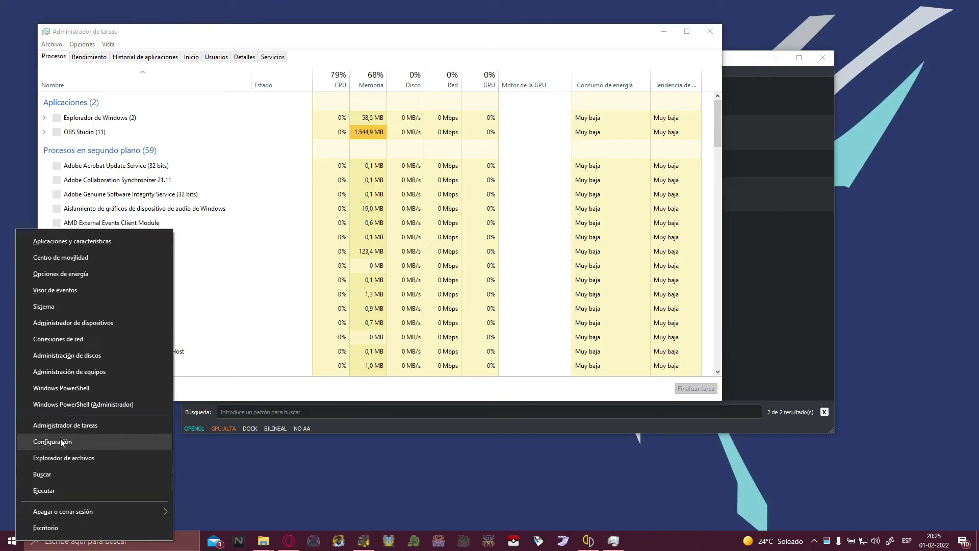
right_click(11, 544)
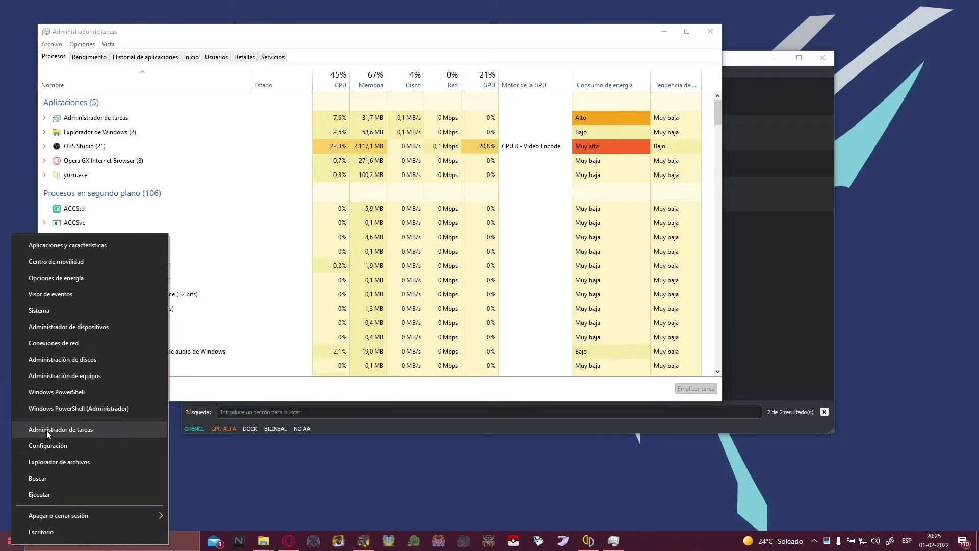
Set the priority of the yuzu.exe process to Alta in the detailed process list, and close the Administrador de tareas
left_click(272, 56)
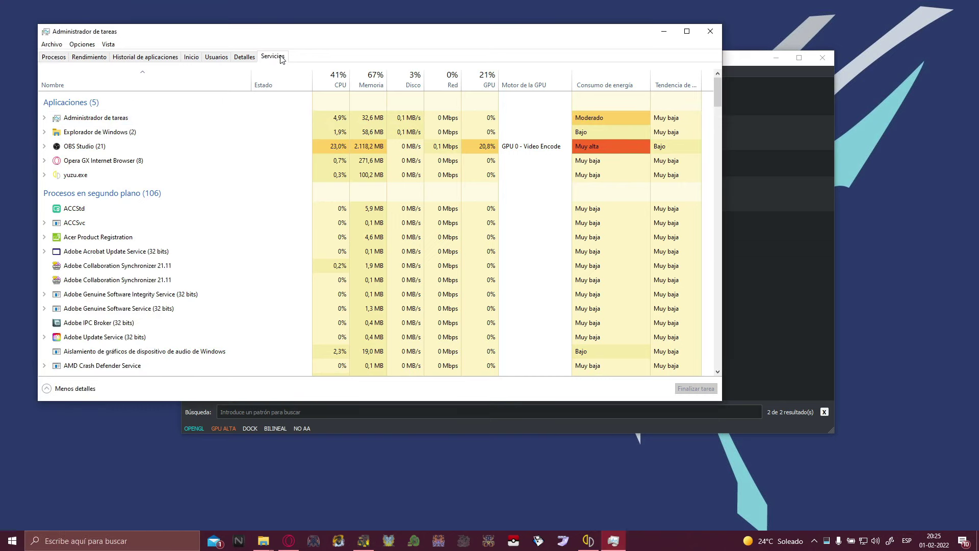
left_click(249, 59)
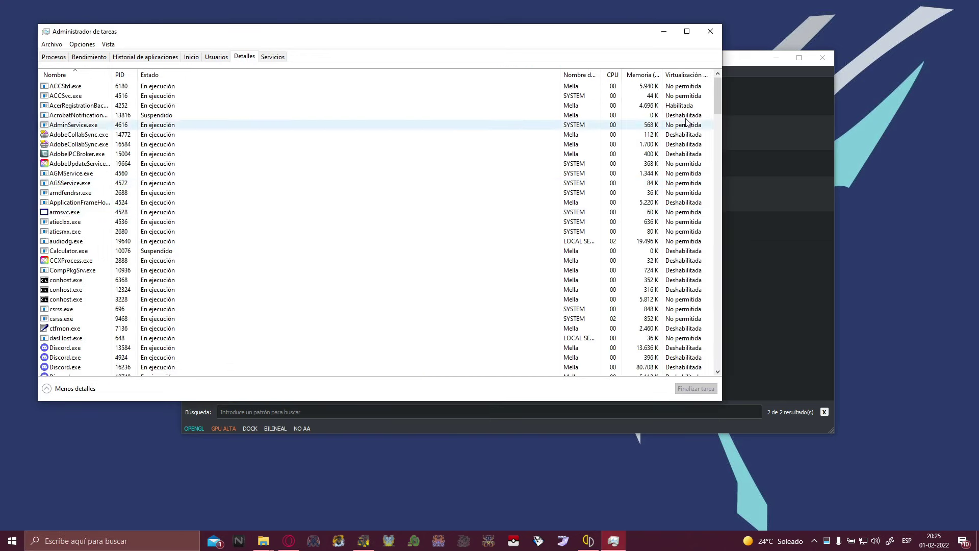
scroll(688, 230, "down", 20)
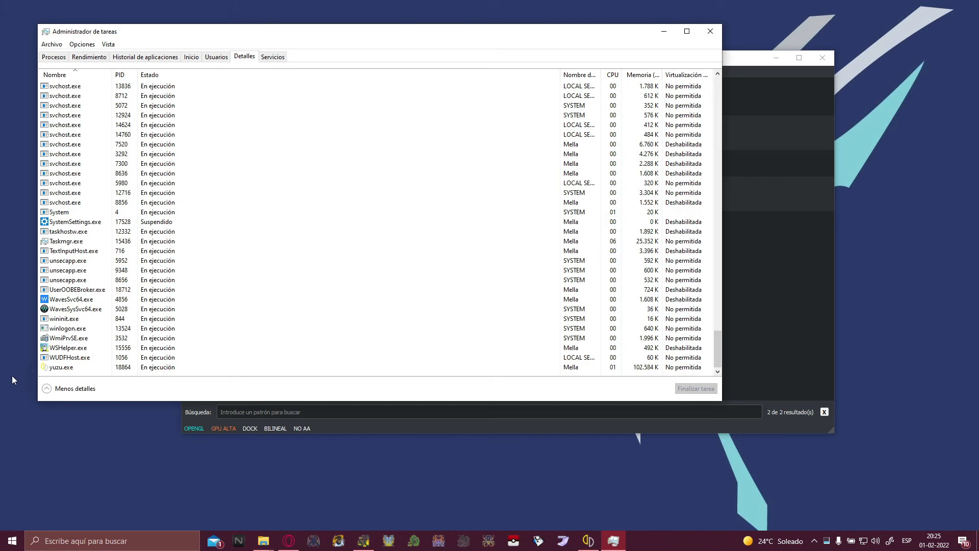
right_click(68, 367)
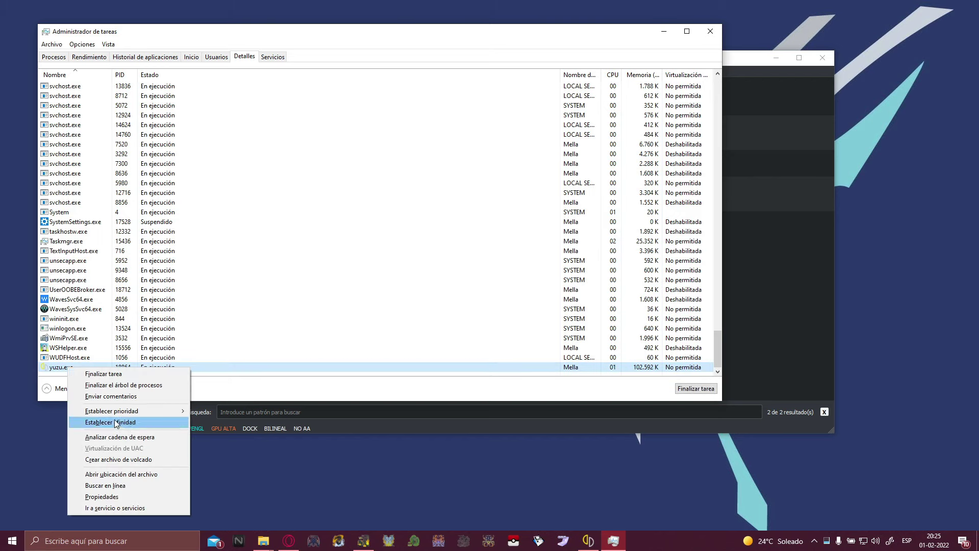
mouse_move(152, 411)
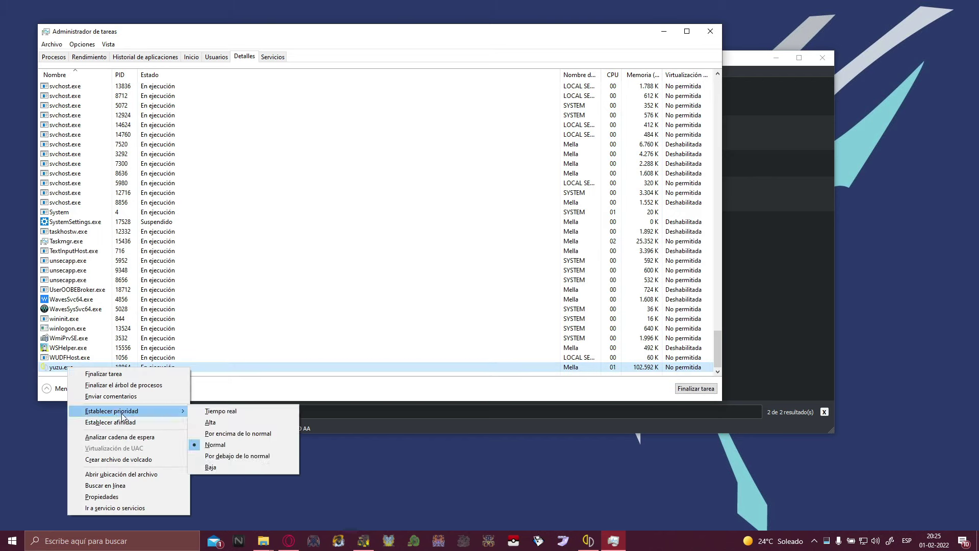
left_click(242, 426)
left_click(482, 282)
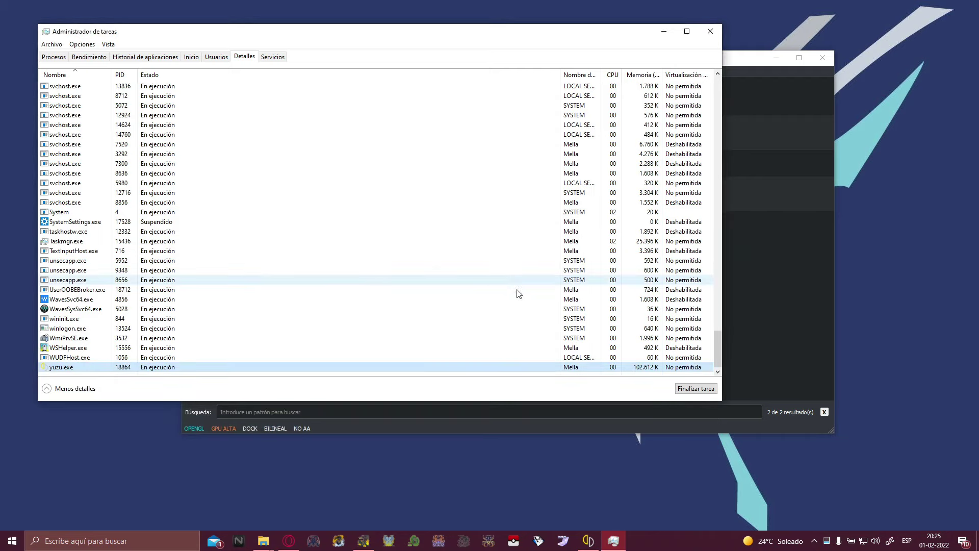
left_click(709, 29)
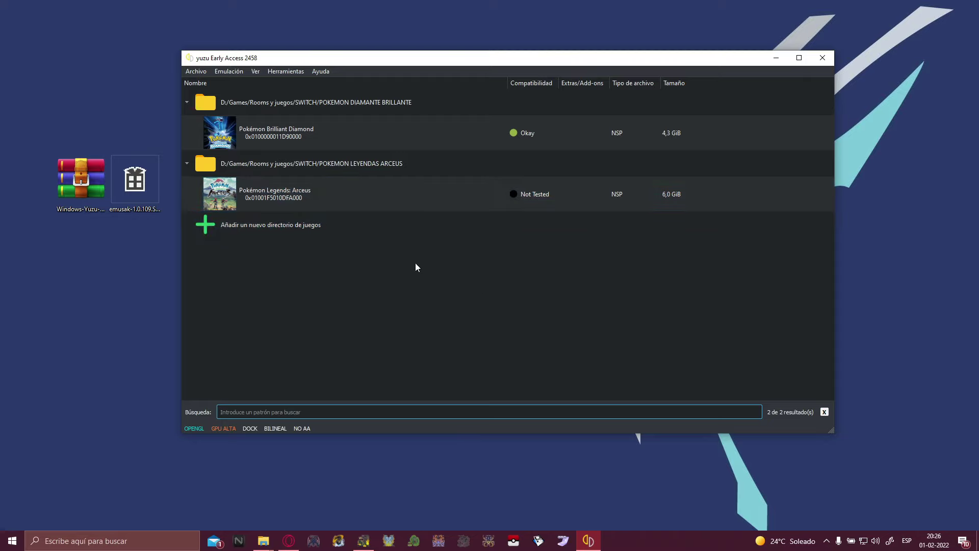
mouse_move(364, 540)
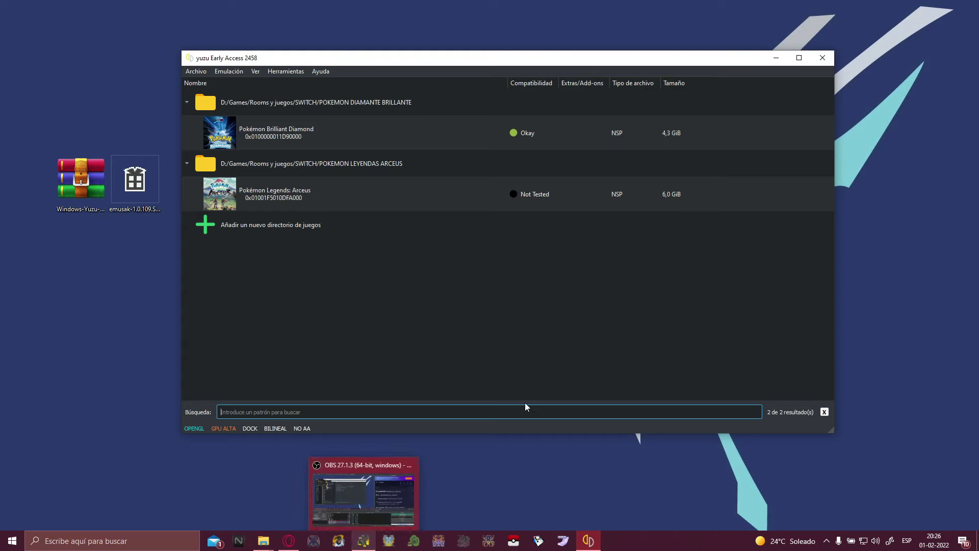
left_click(396, 195)
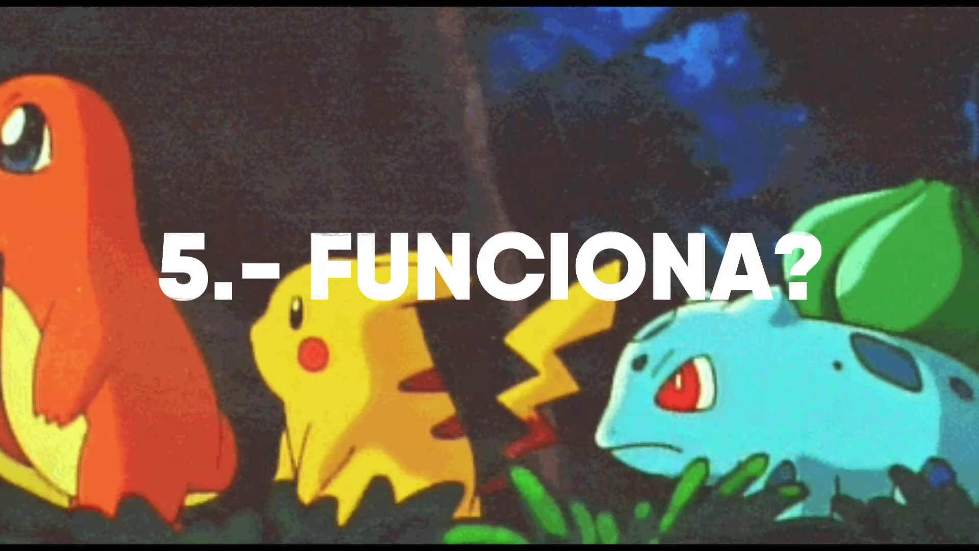